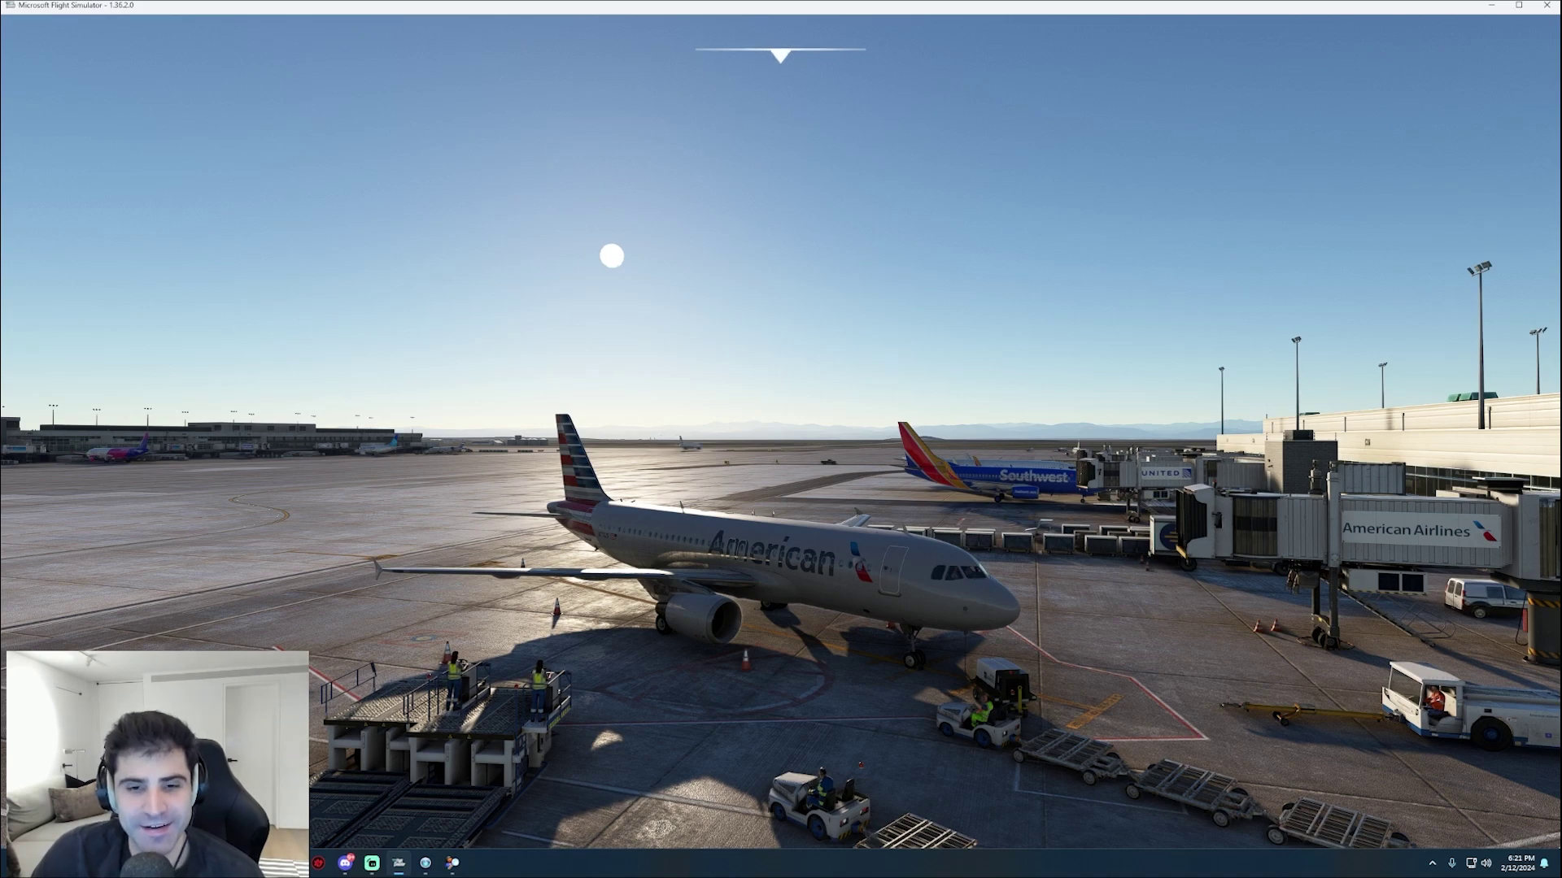
{"action": "key", "text": "Left"}
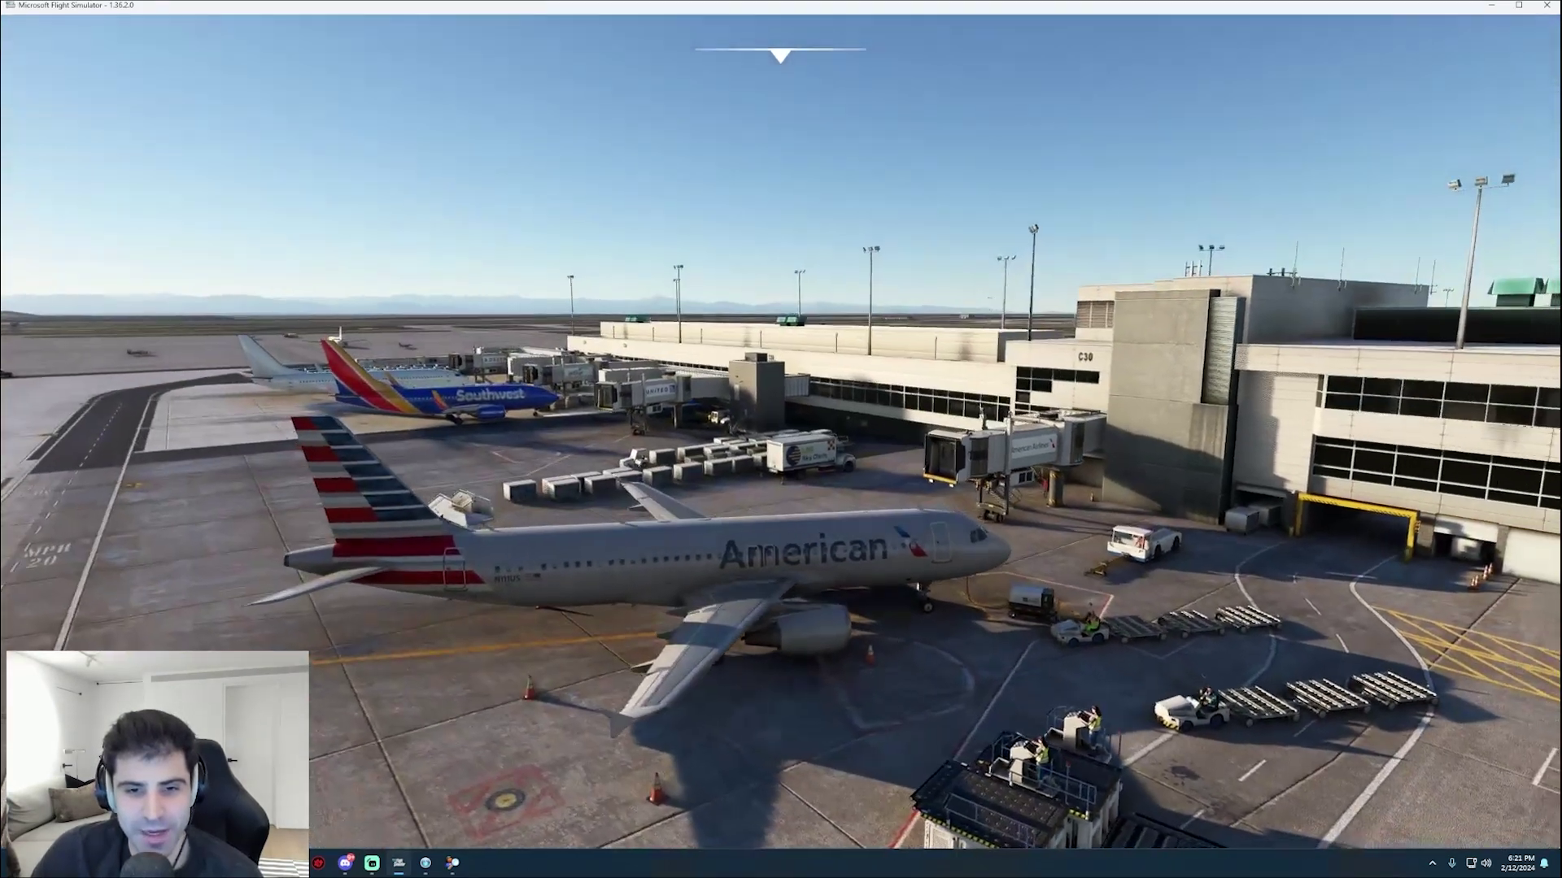
{"action": "key", "text": "Left"}
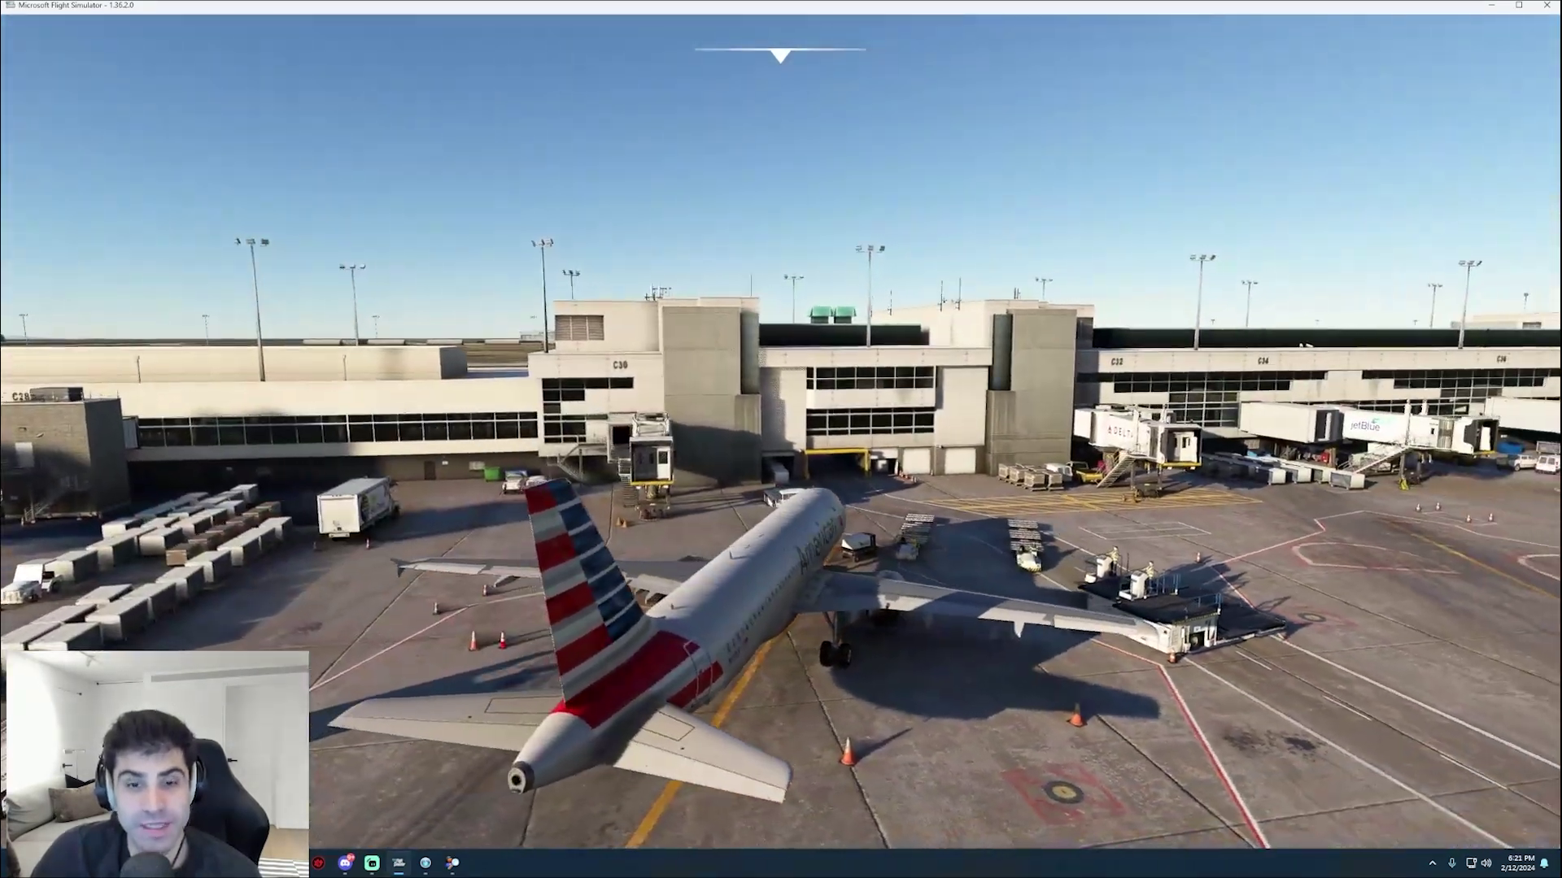
{"action": "key", "text": "Left"}
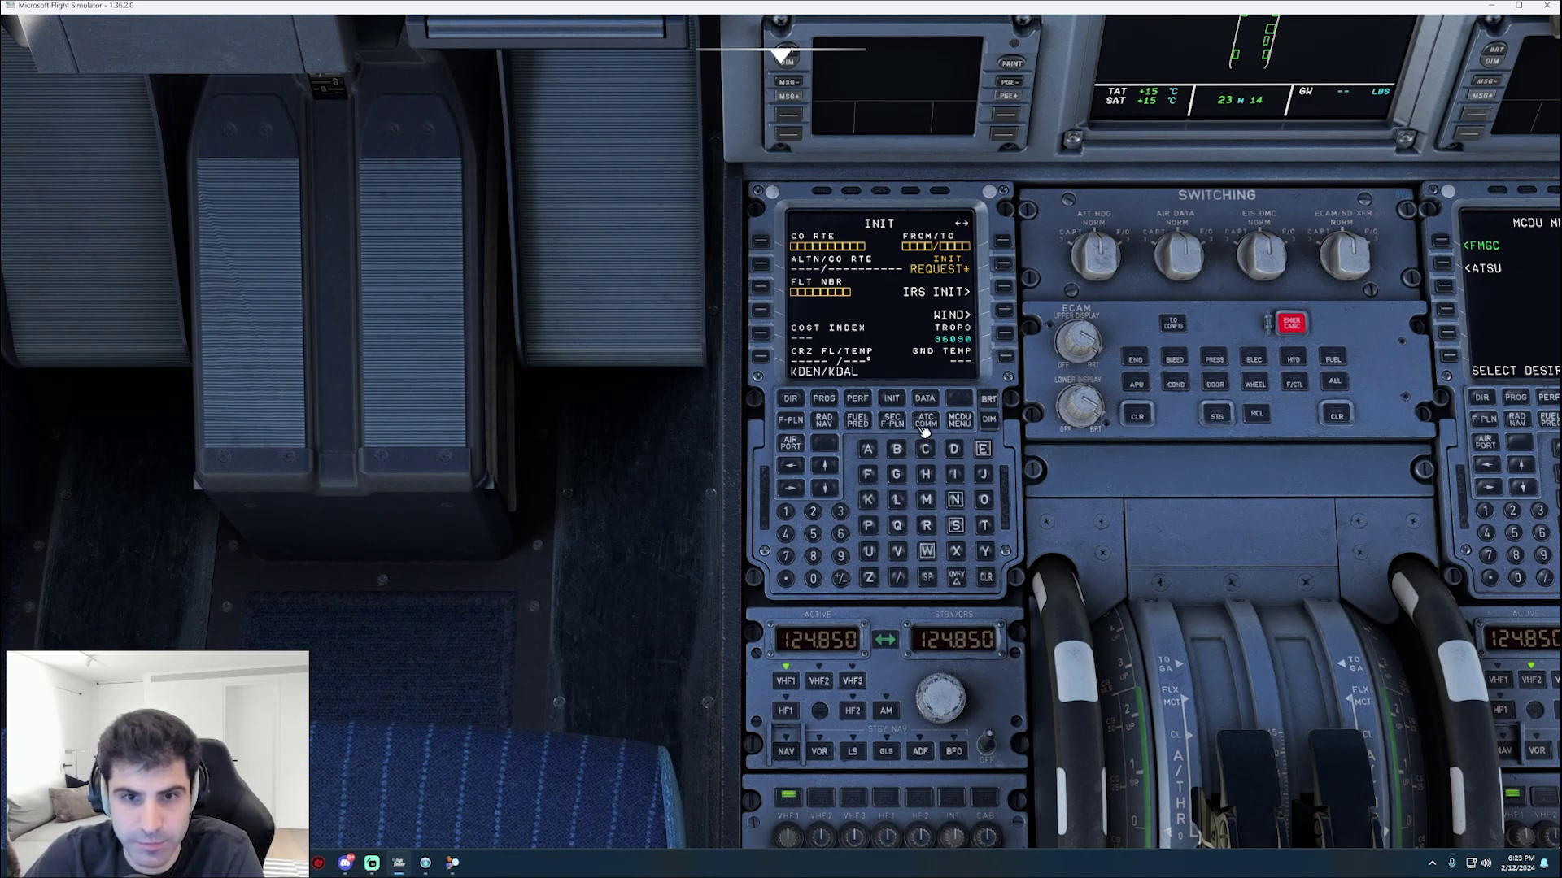
Enter KDEN/KDAL as FROM/TO and align the IRS on the reference position
{"action": "left_click", "coordinate": [1005, 242]}
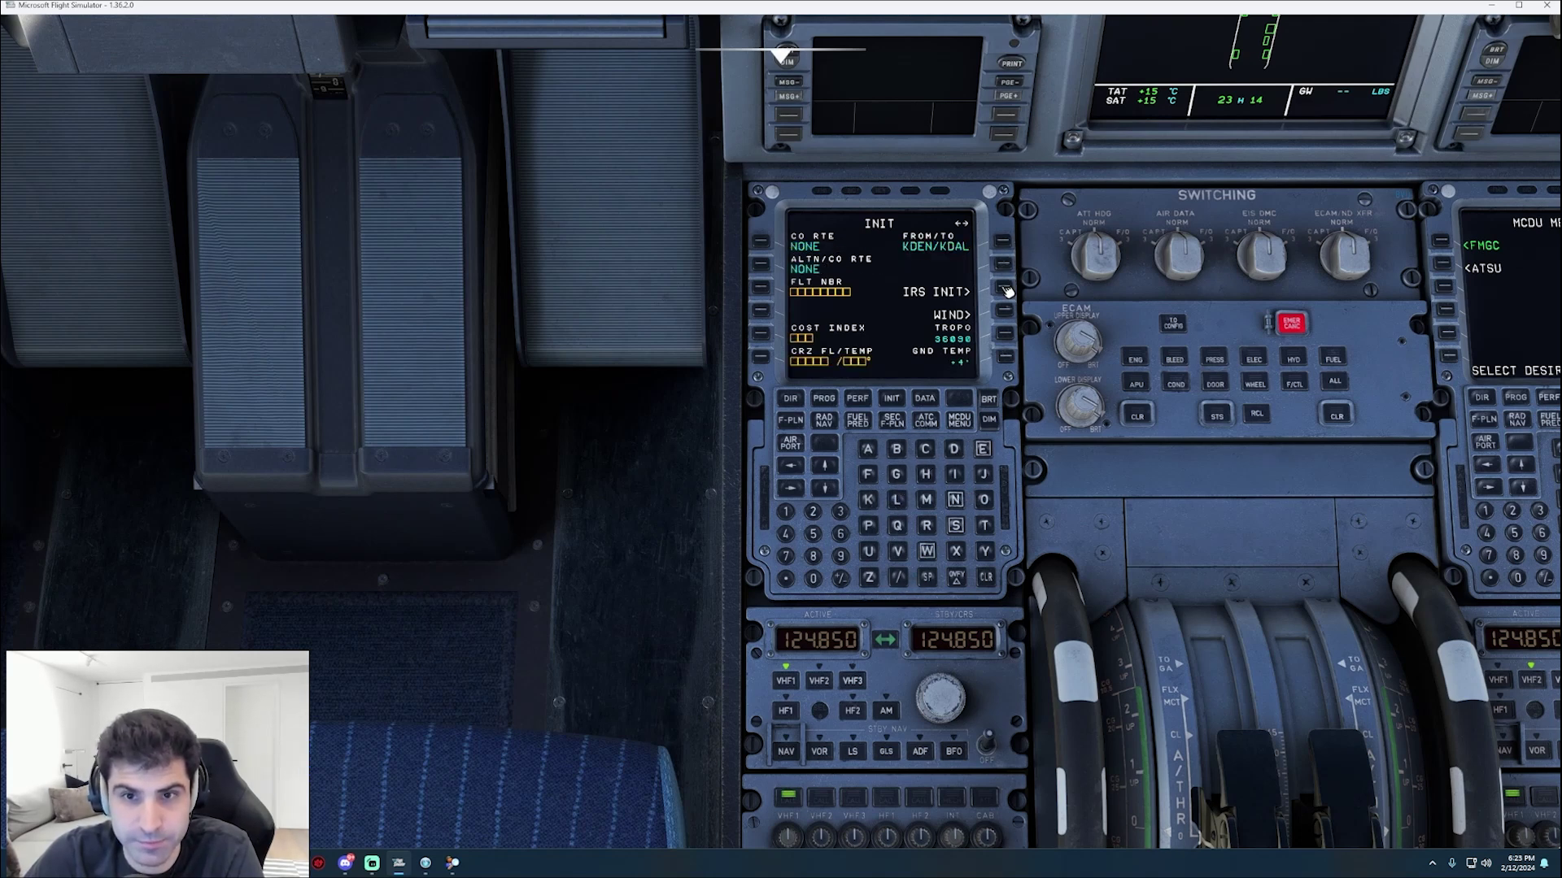
{"action": "left_click", "coordinate": [1006, 290]}
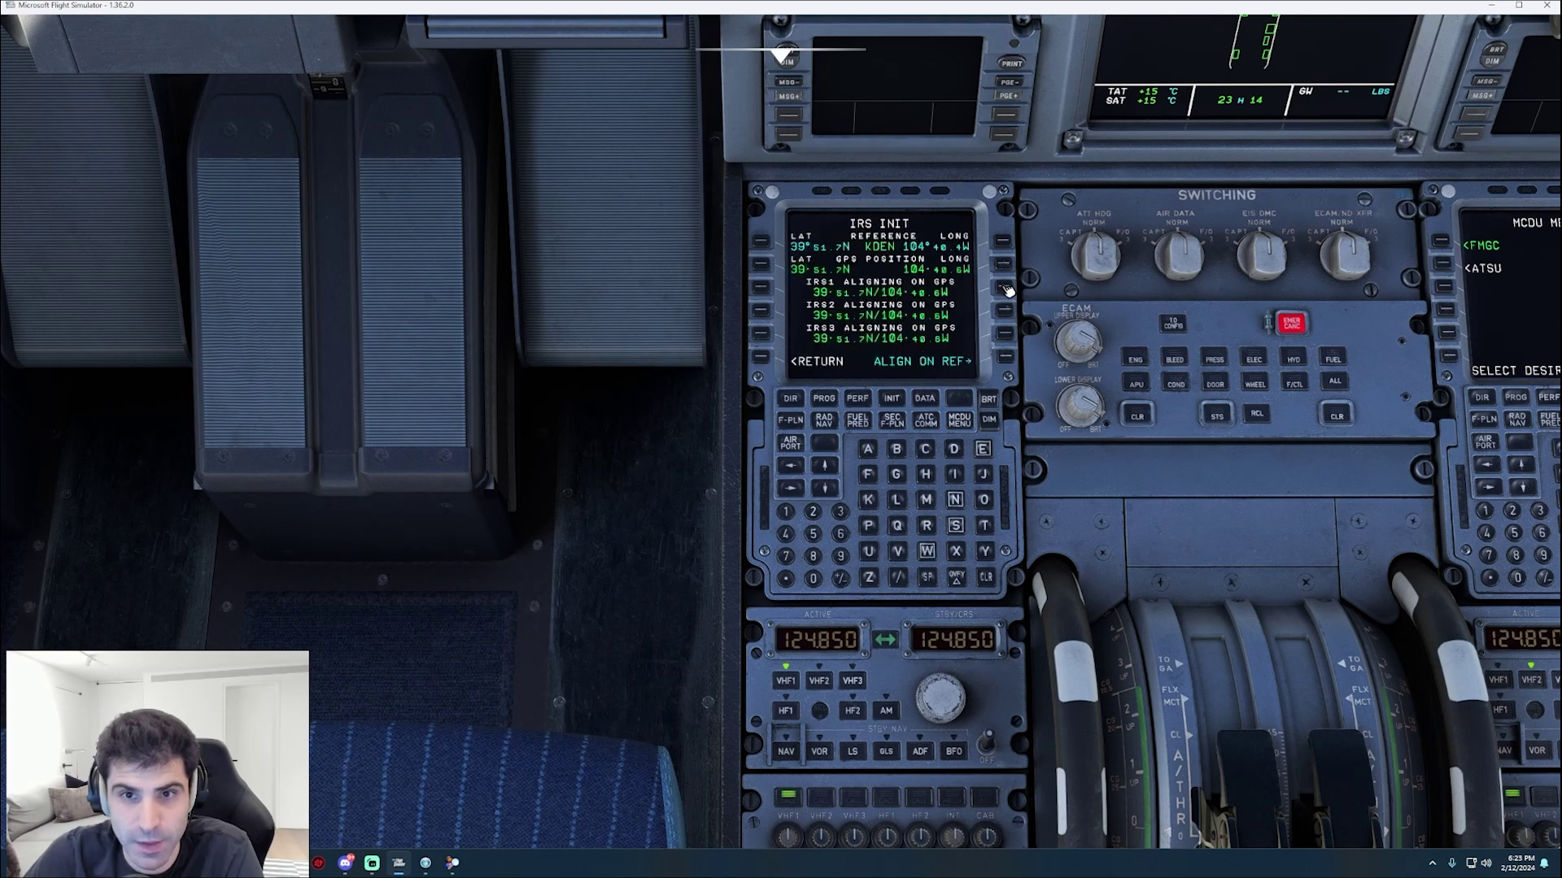
{"action": "left_click", "coordinate": [1007, 359]}
{"action": "left_click", "coordinate": [1010, 360]}
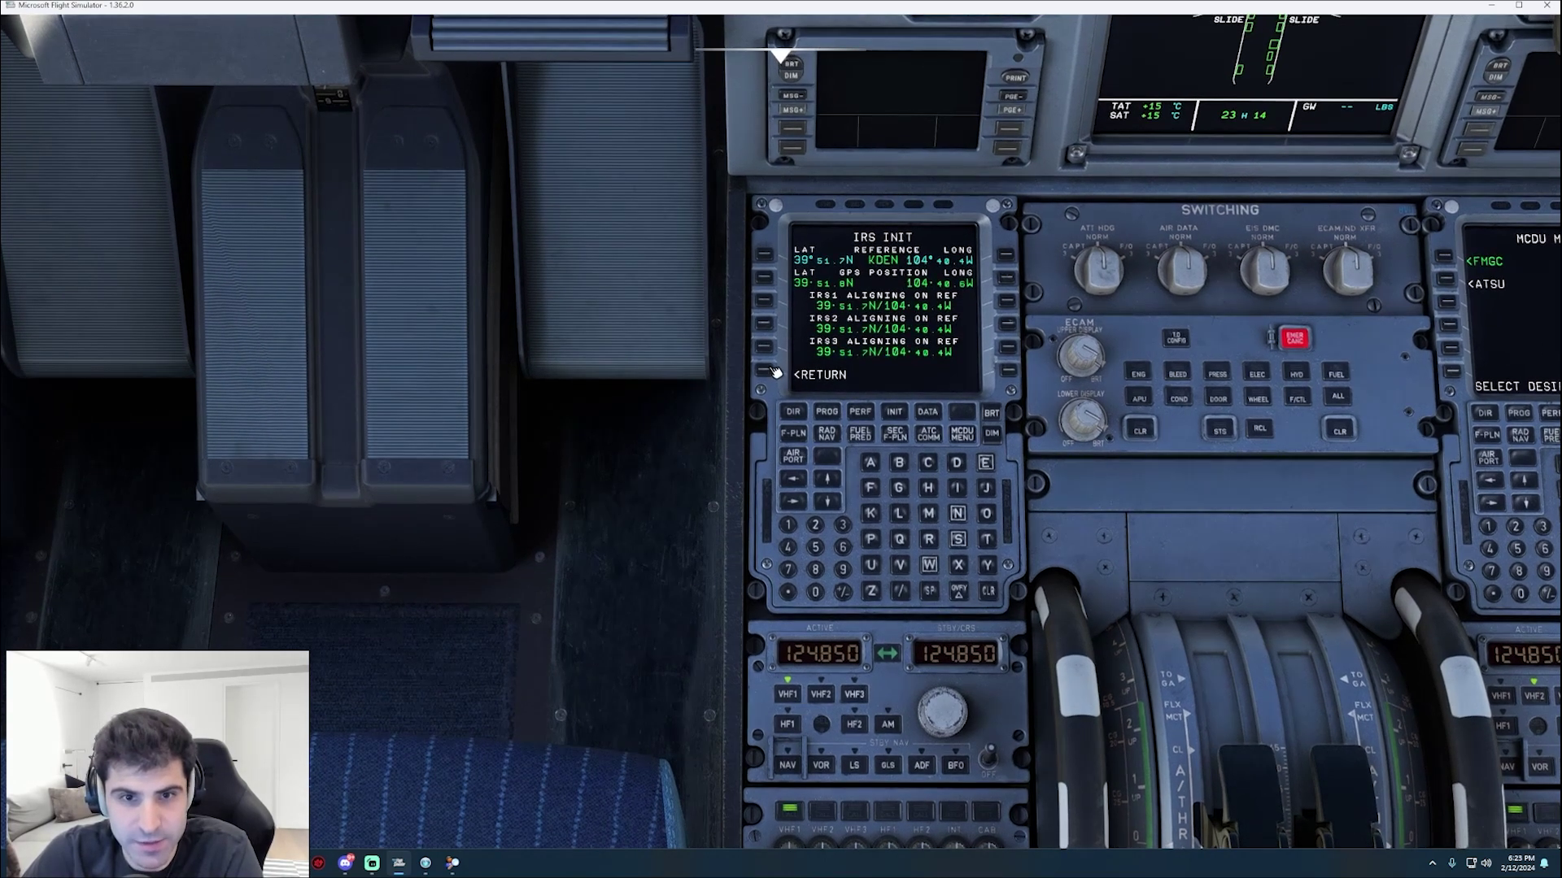
Enter AAL503 as the flight number on the INIT page
{"action": "left_click", "coordinate": [763, 360]}
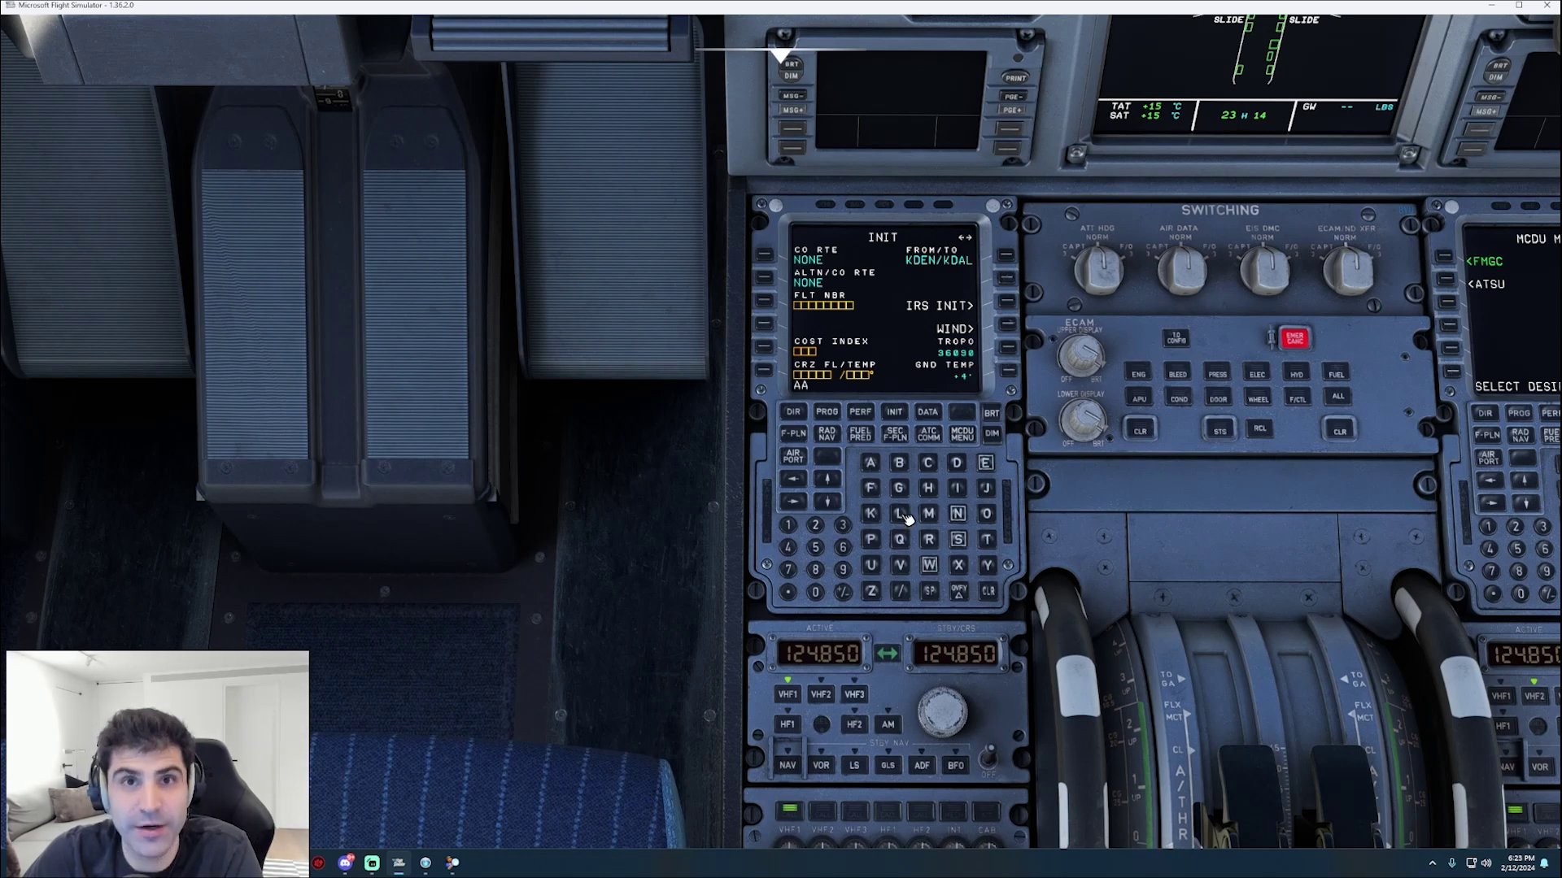
{"action": "left_click", "coordinate": [766, 305]}
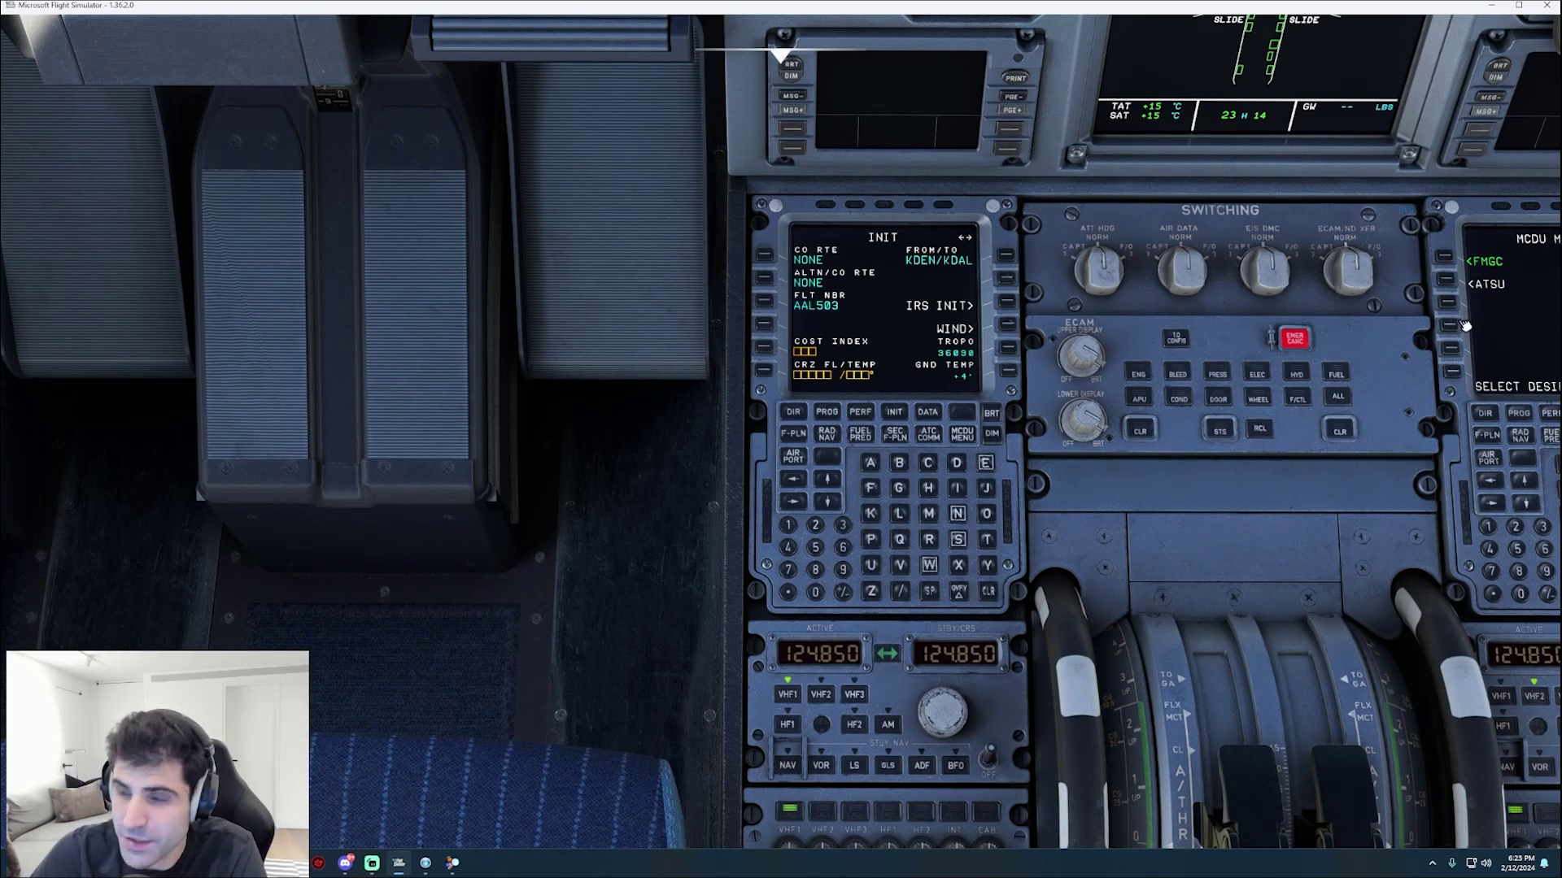
{"action": "key", "text": "ctrl+space"}
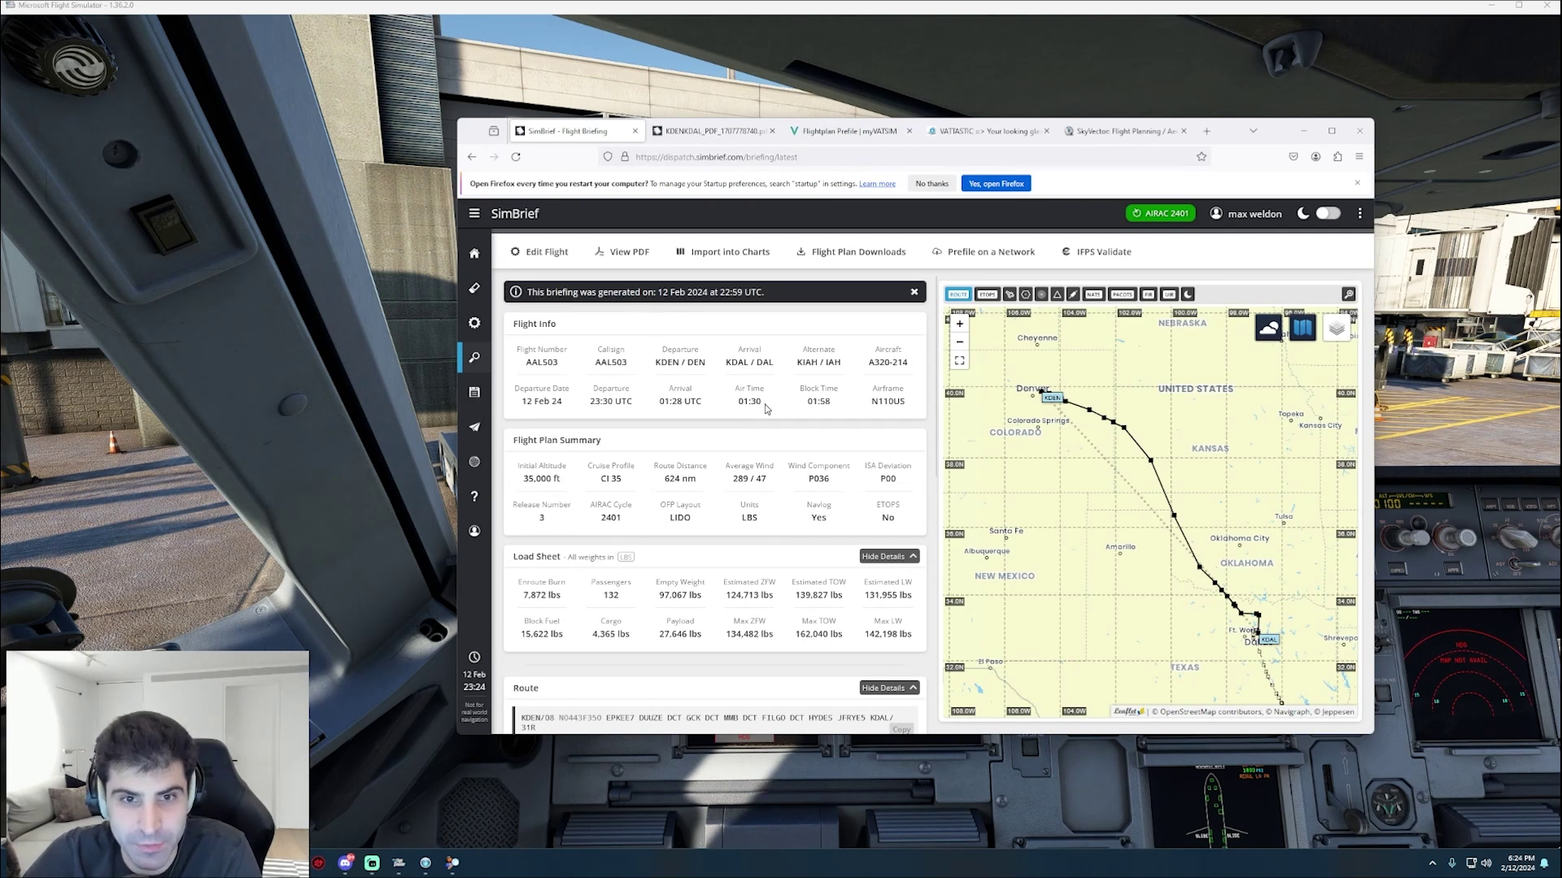
Review the AAL503 SimBrief flight info, fuel and load sheet, then return to the cockpit
{"action": "scroll", "coordinate": [633, 484], "scroll_direction": "down", "scroll_amount": 2}
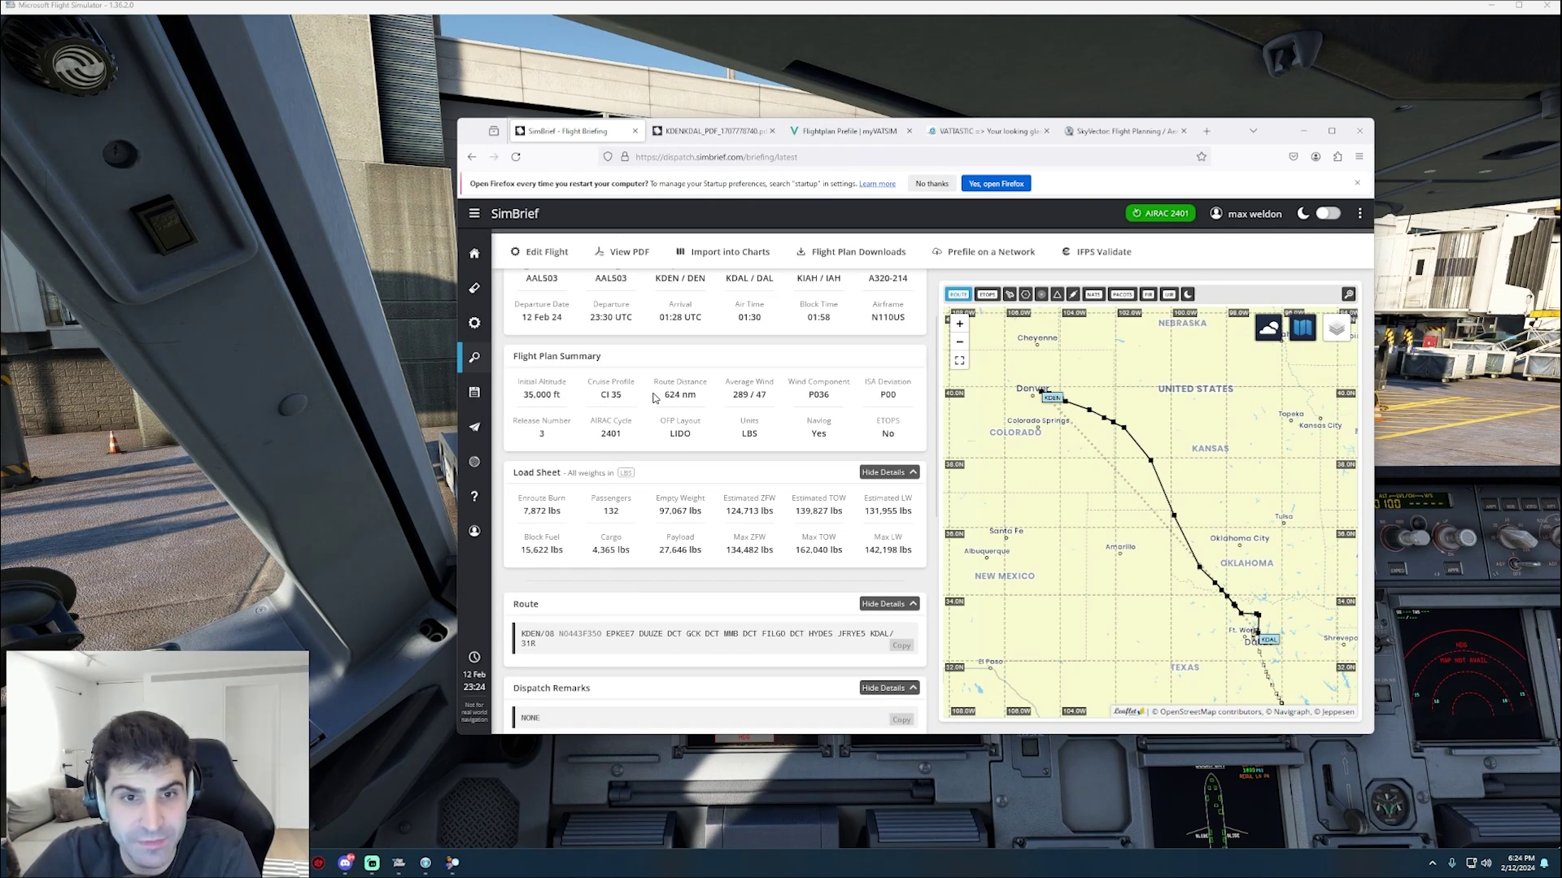
{"action": "scroll", "coordinate": [623, 497], "scroll_direction": "down", "scroll_amount": 2}
{"action": "scroll", "coordinate": [623, 494], "scroll_direction": "down", "scroll_amount": 4}
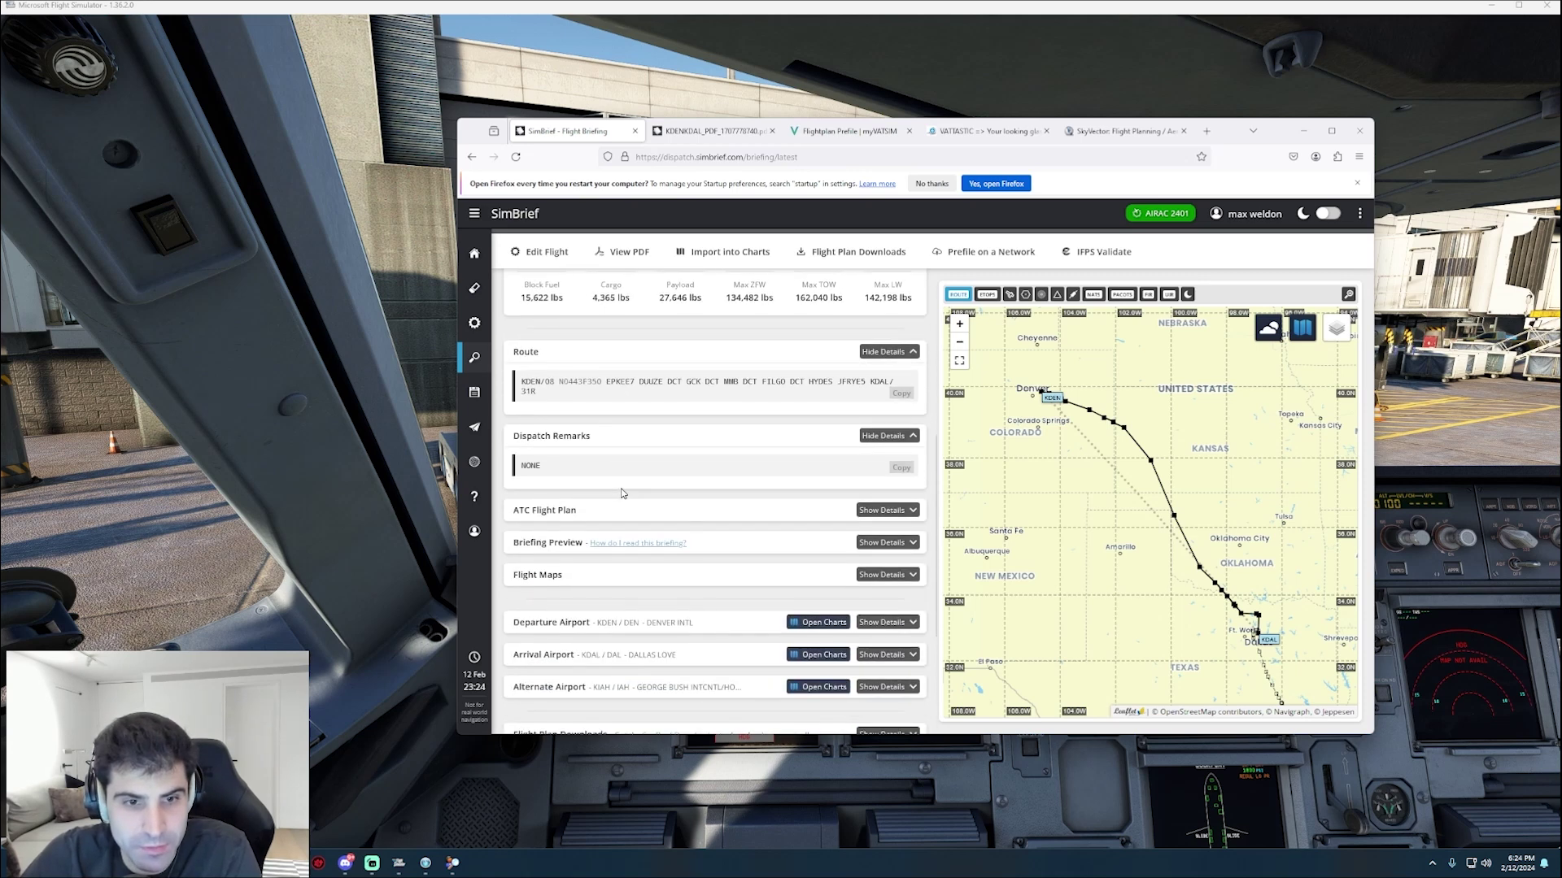
{"action": "scroll", "coordinate": [621, 491], "scroll_direction": "up", "scroll_amount": 4}
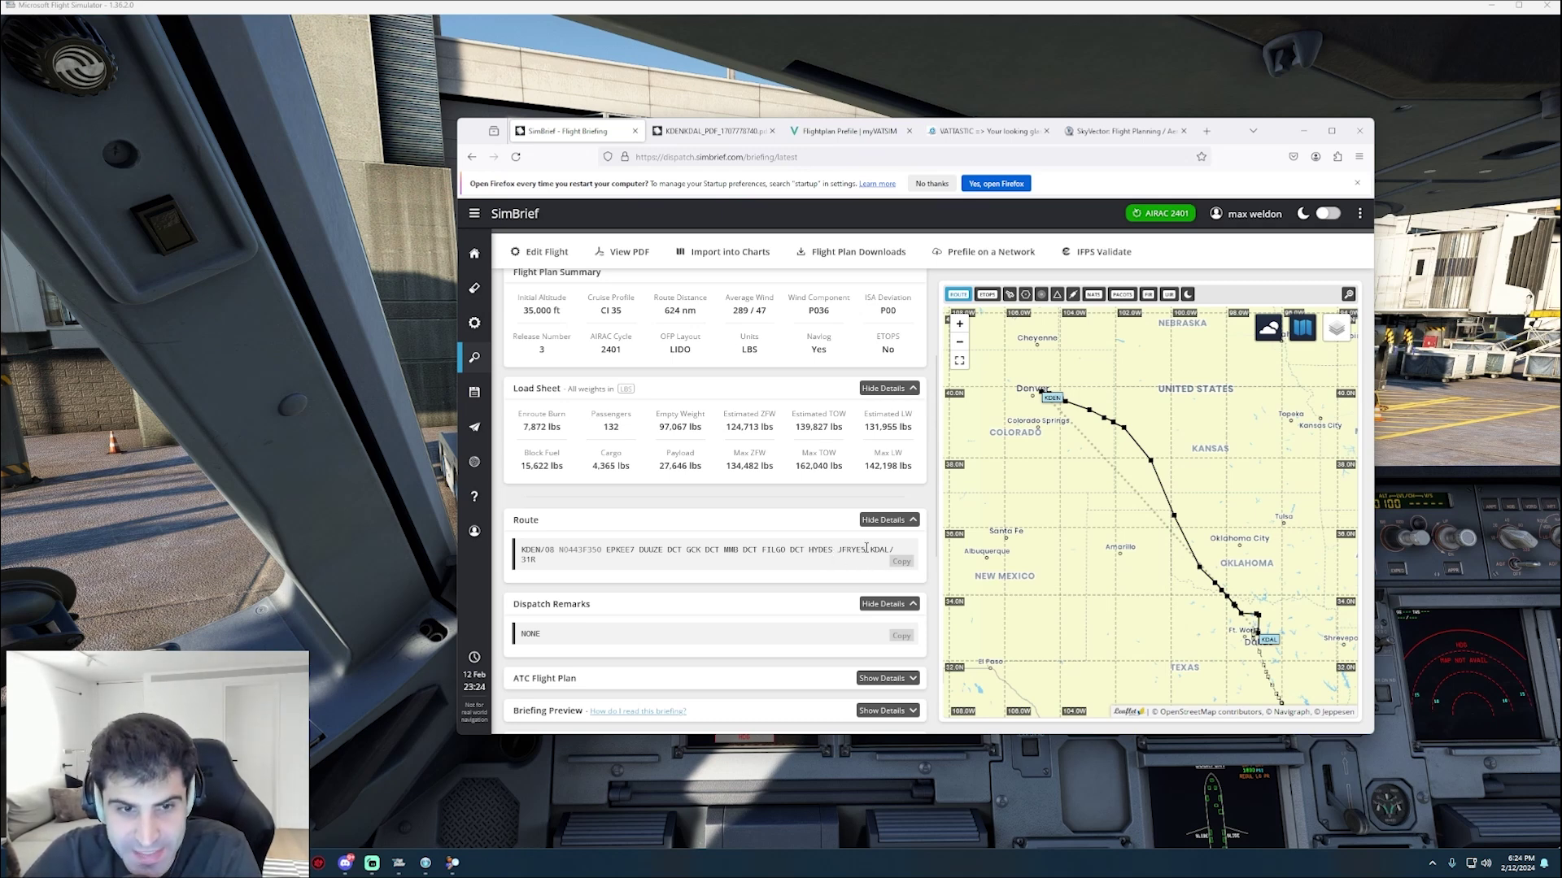
{"action": "scroll", "coordinate": [797, 549], "scroll_direction": "down", "scroll_amount": 2}
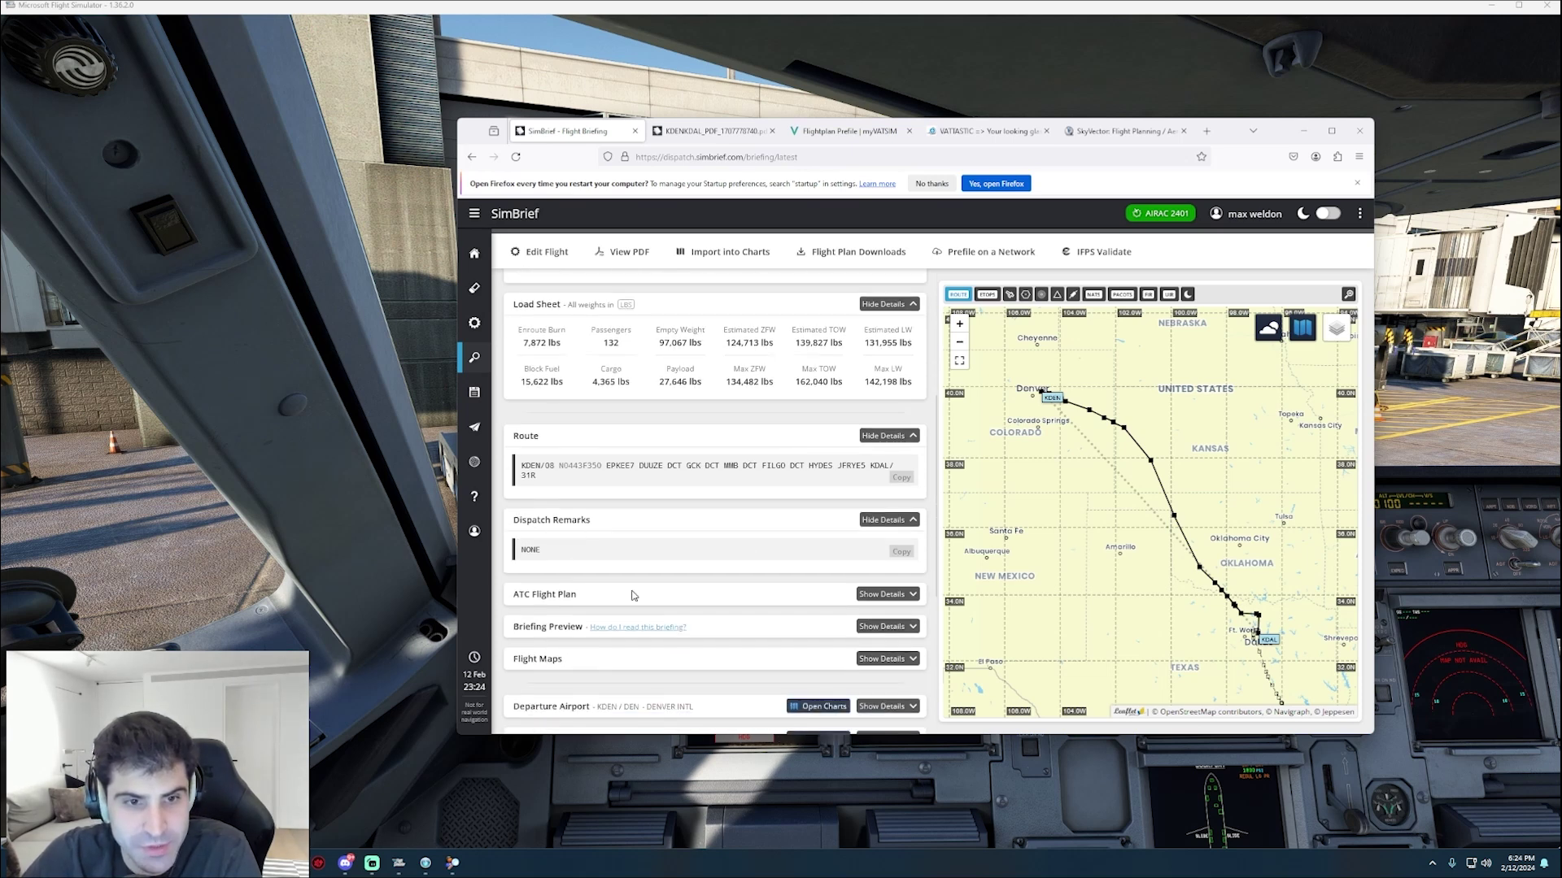
{"action": "scroll", "coordinate": [640, 591], "scroll_direction": "up", "scroll_amount": 2}
{"action": "scroll", "coordinate": [642, 560], "scroll_direction": "up", "scroll_amount": 2}
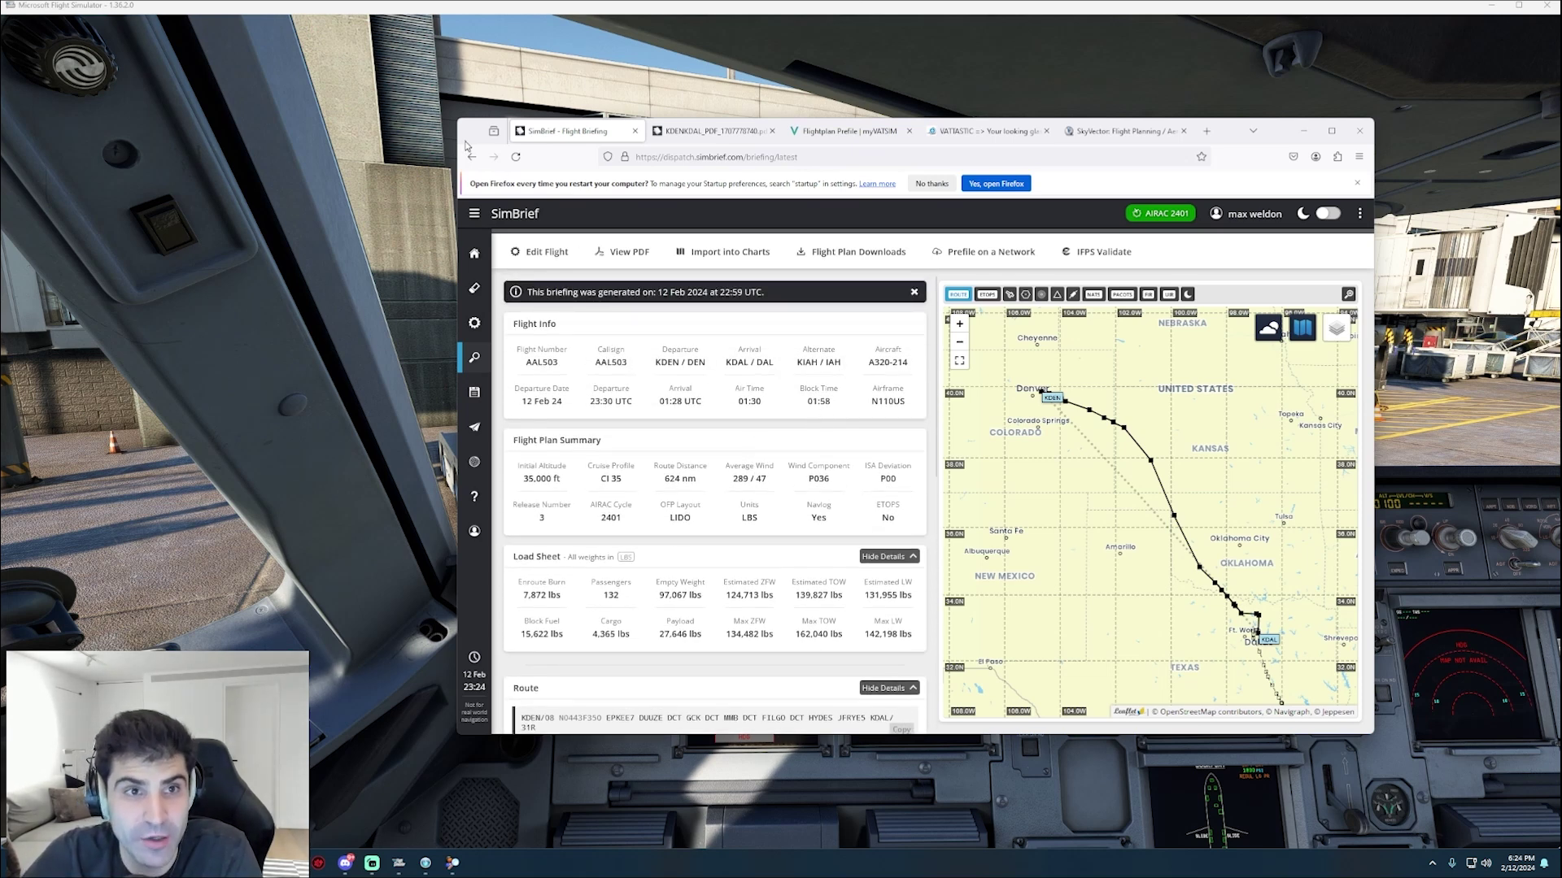
{"action": "key", "text": "alt+Tab"}
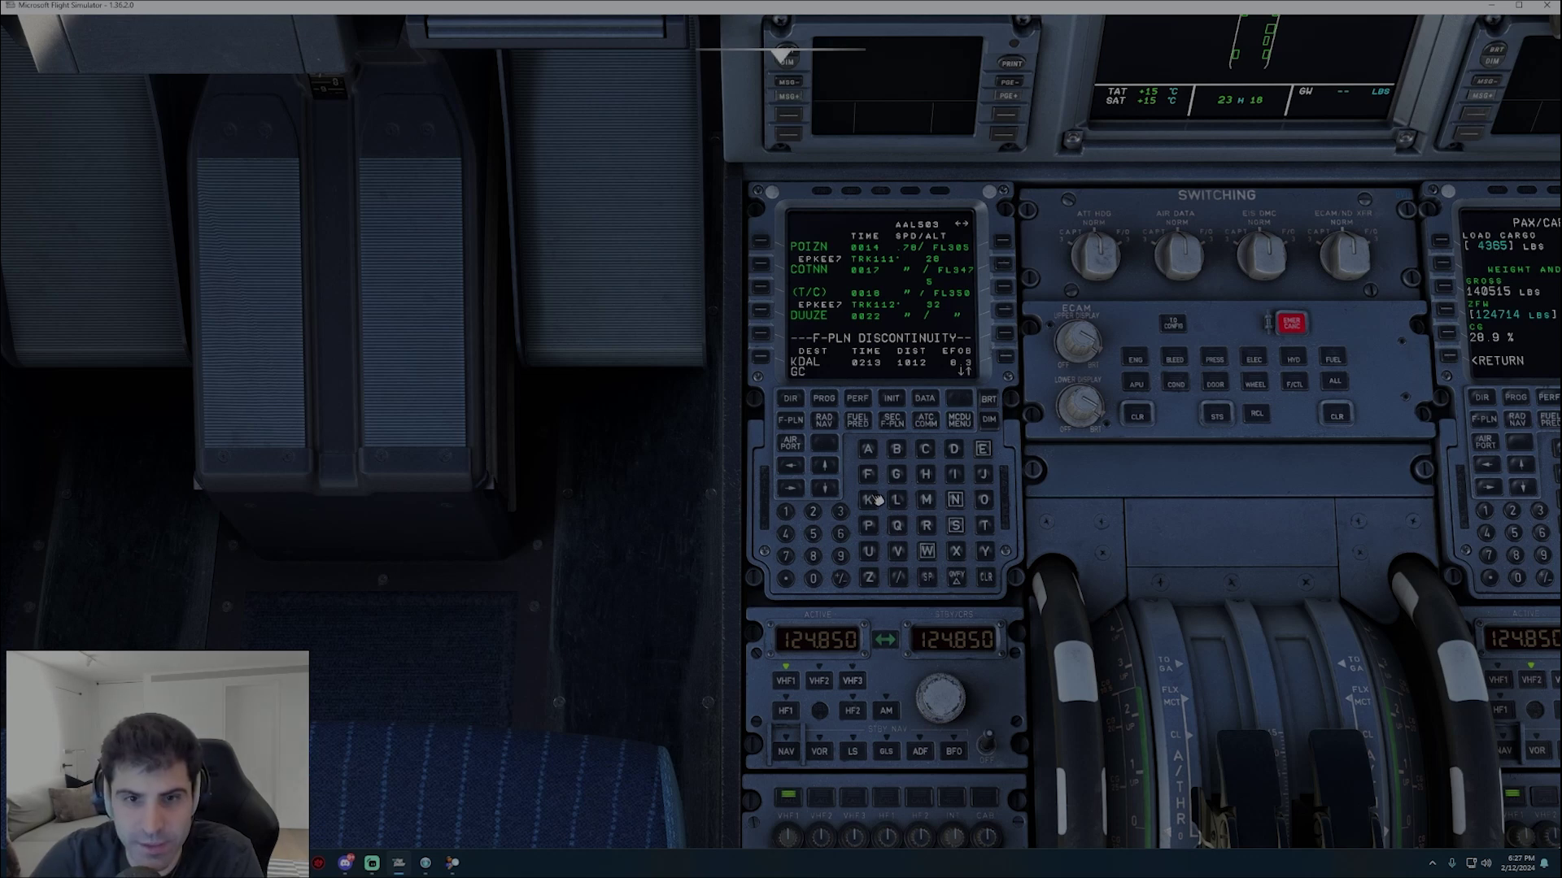
Insert FILGO after MMB in the flight plan and confirm the temporary revision
{"action": "left_click", "coordinate": [763, 337]}
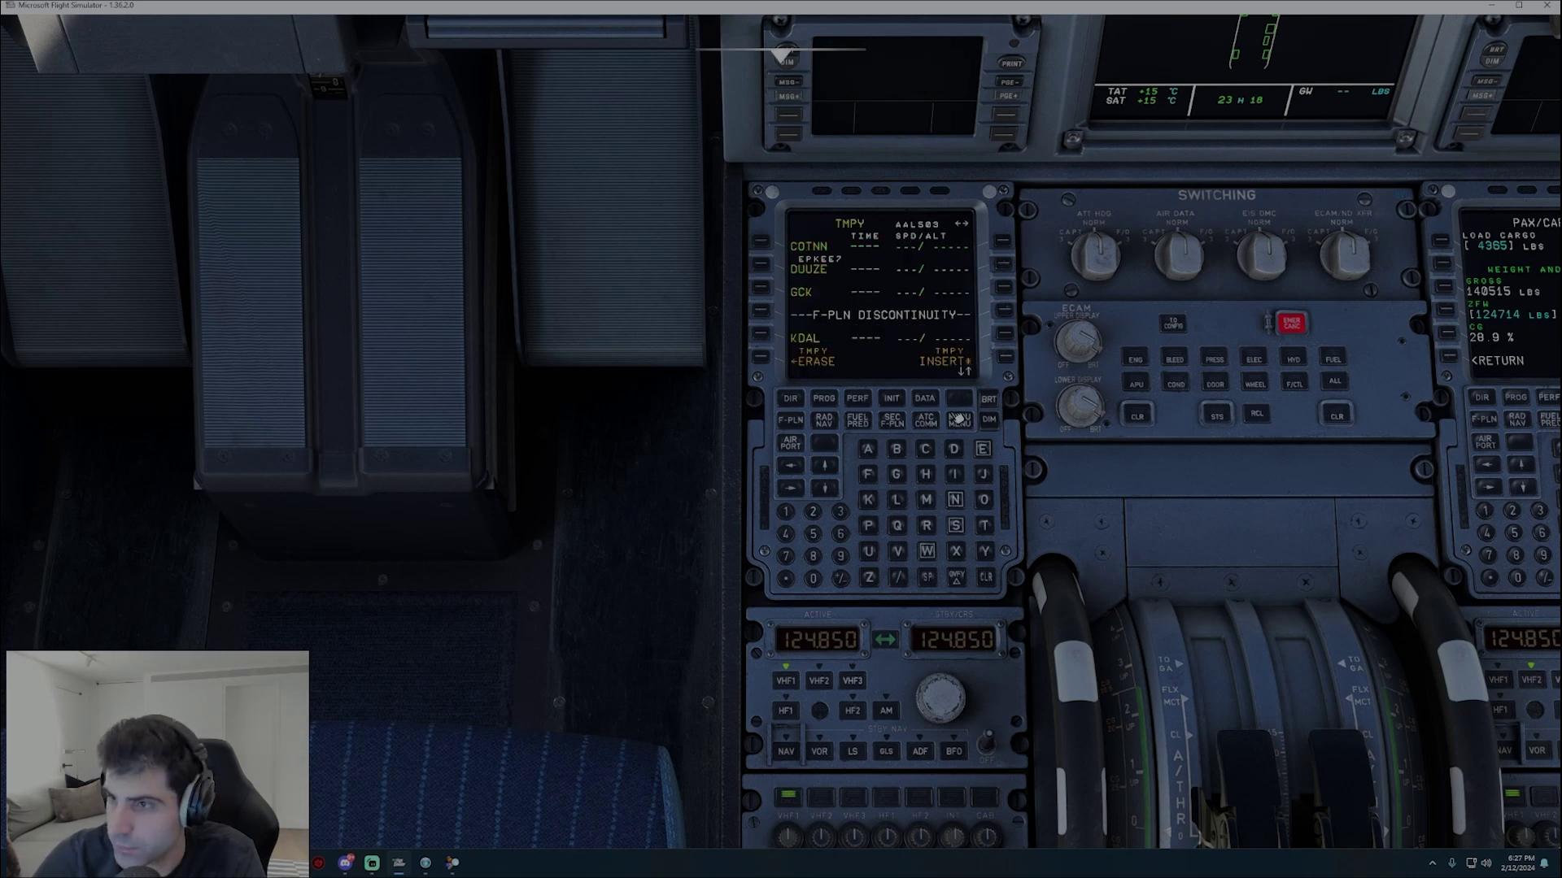
{"action": "left_click", "coordinate": [826, 469]}
{"action": "type", "text": "FILGO"}
{"action": "left_click", "coordinate": [780, 317]}
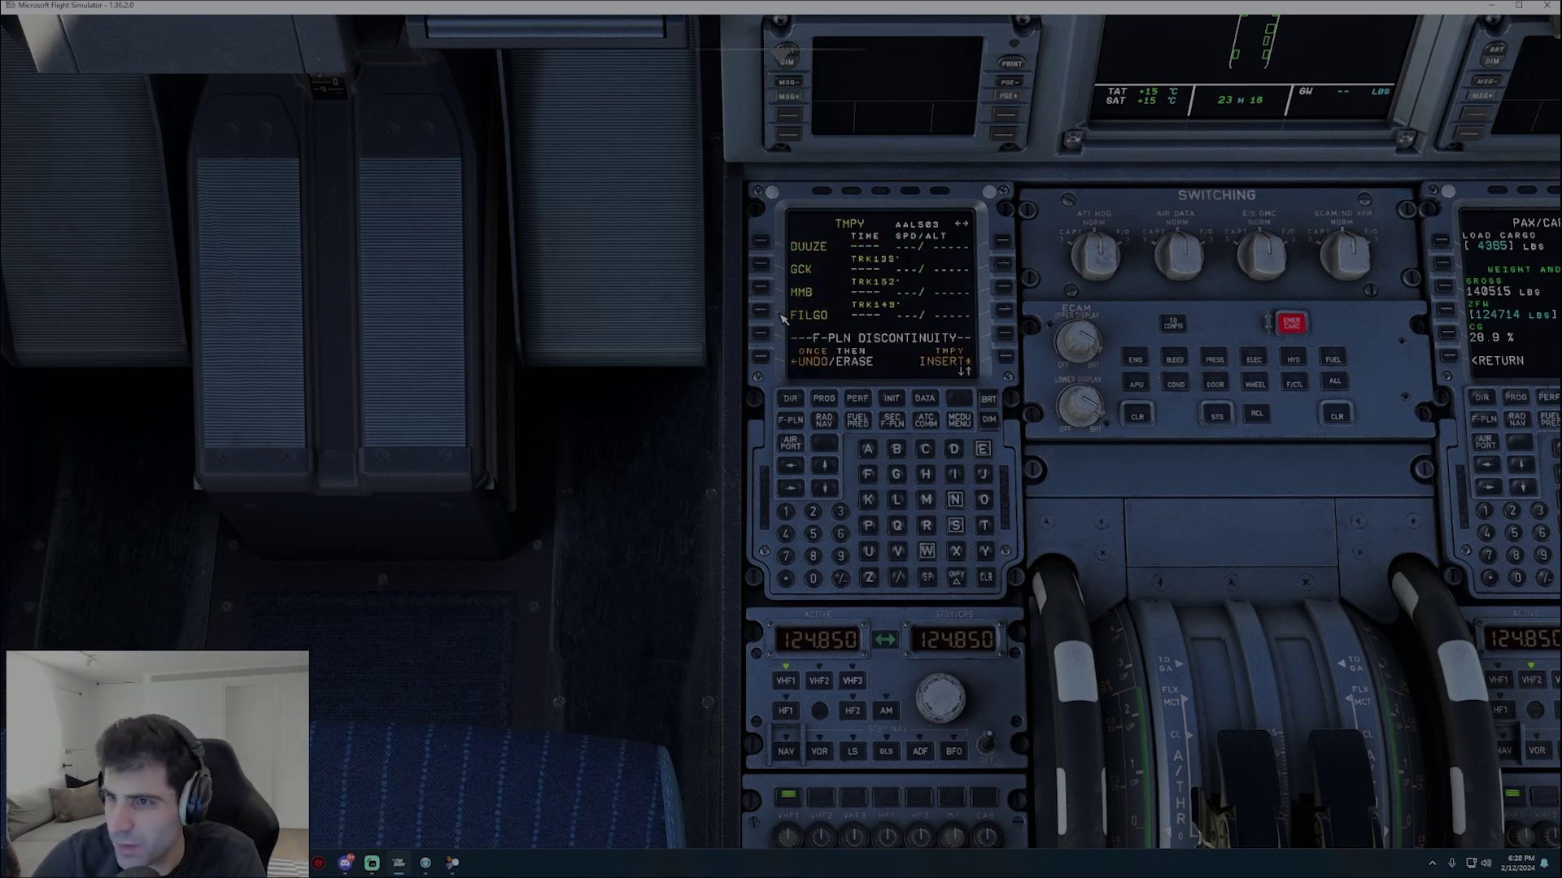
{"action": "left_click", "coordinate": [1003, 359]}
Check KDAL arrivals and weather, then bring up the right MCDU's simulator control page
{"action": "left_click", "coordinate": [761, 359]}
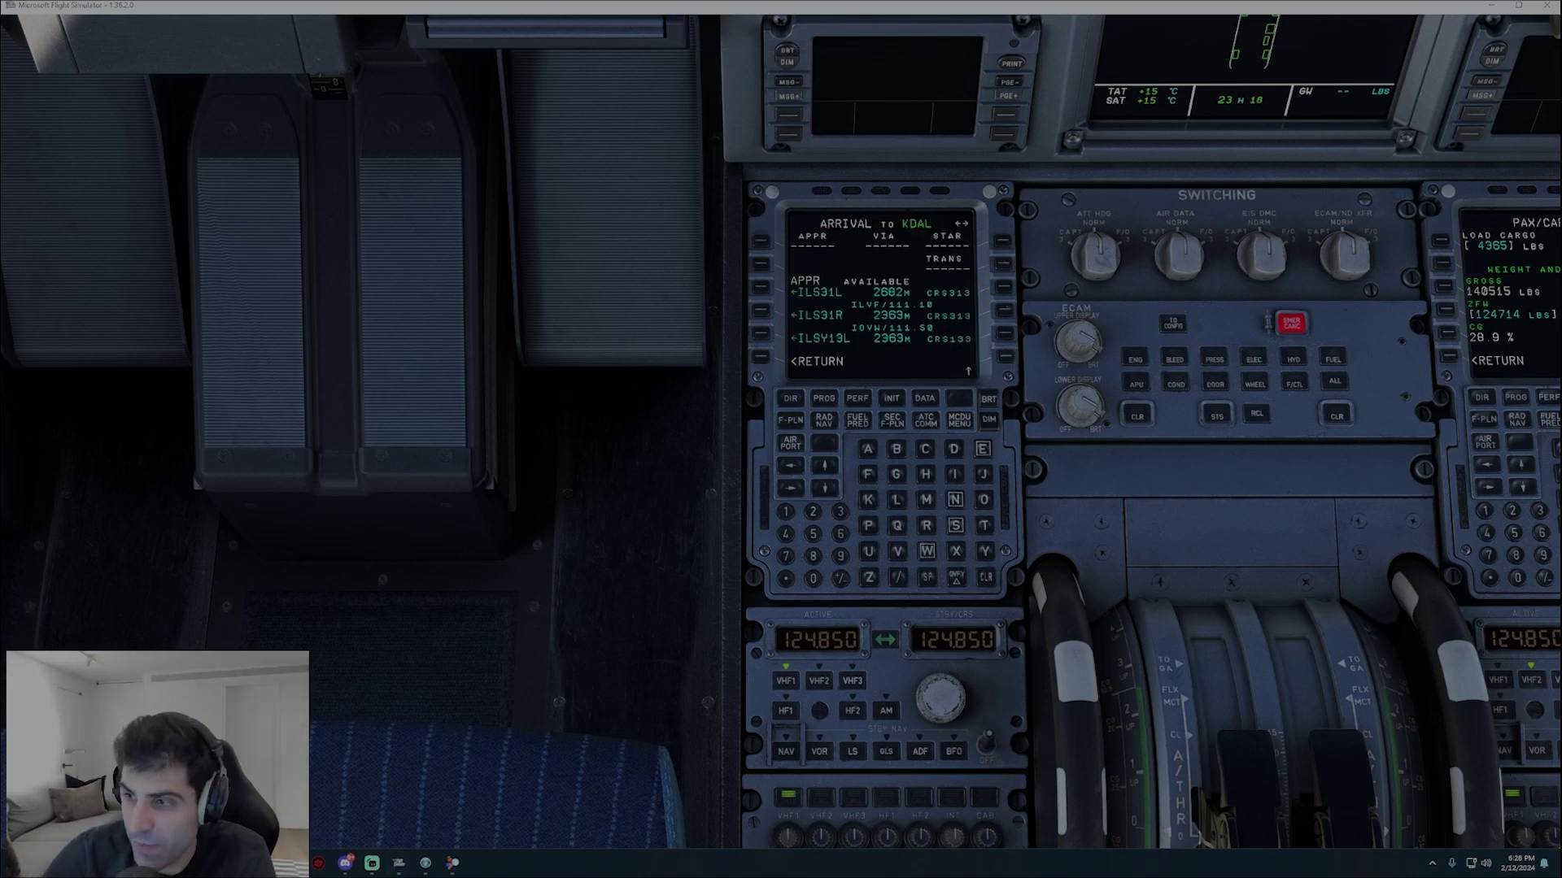
{"action": "key", "text": "alt+Tab"}
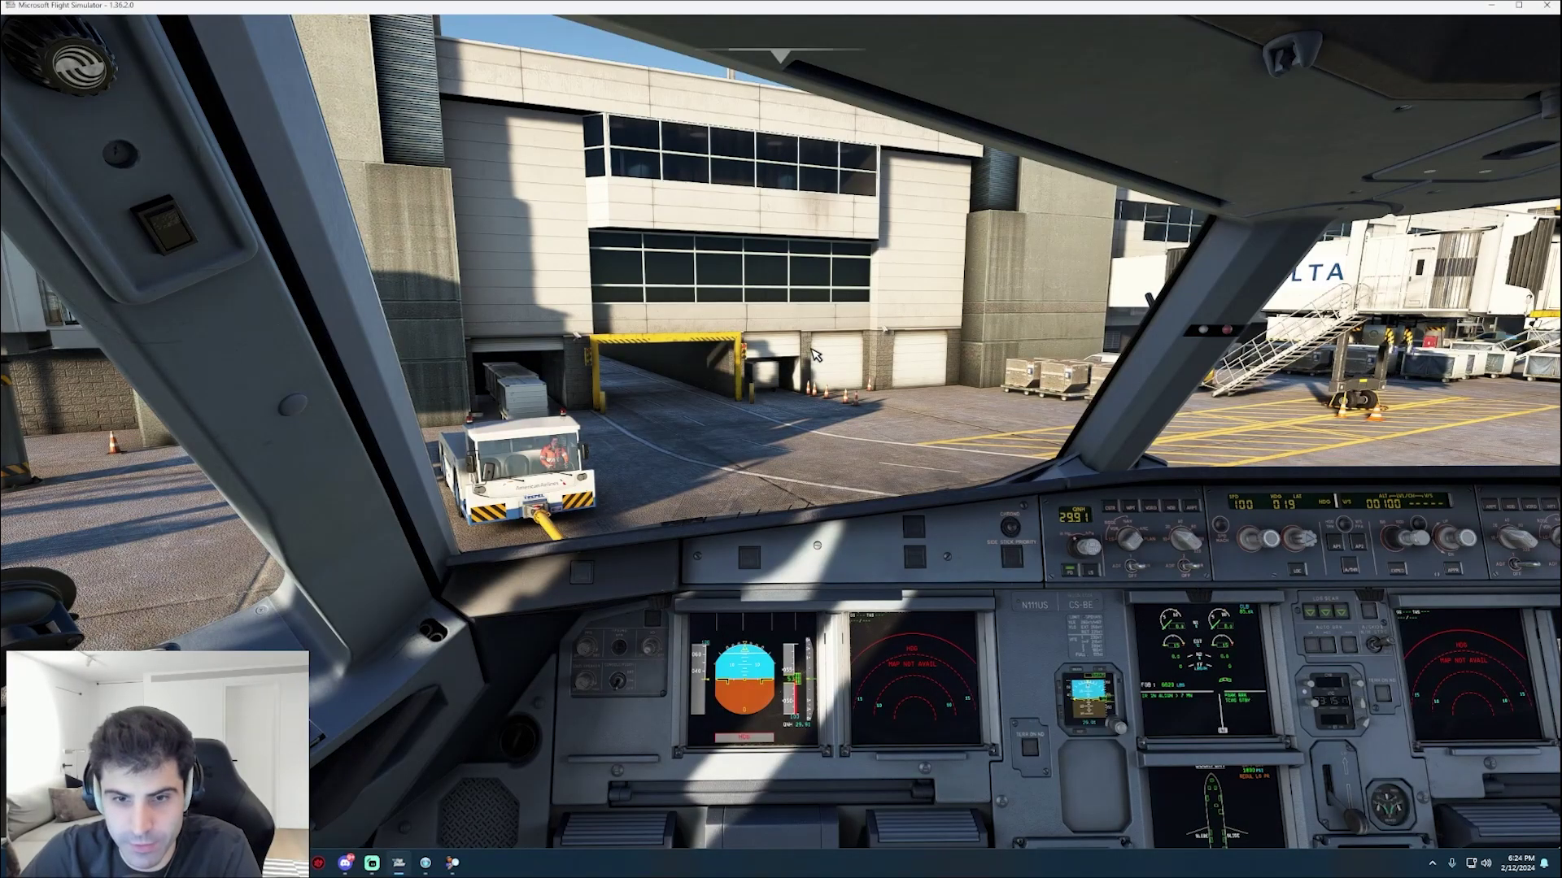
{"action": "key", "text": "alt+2"}
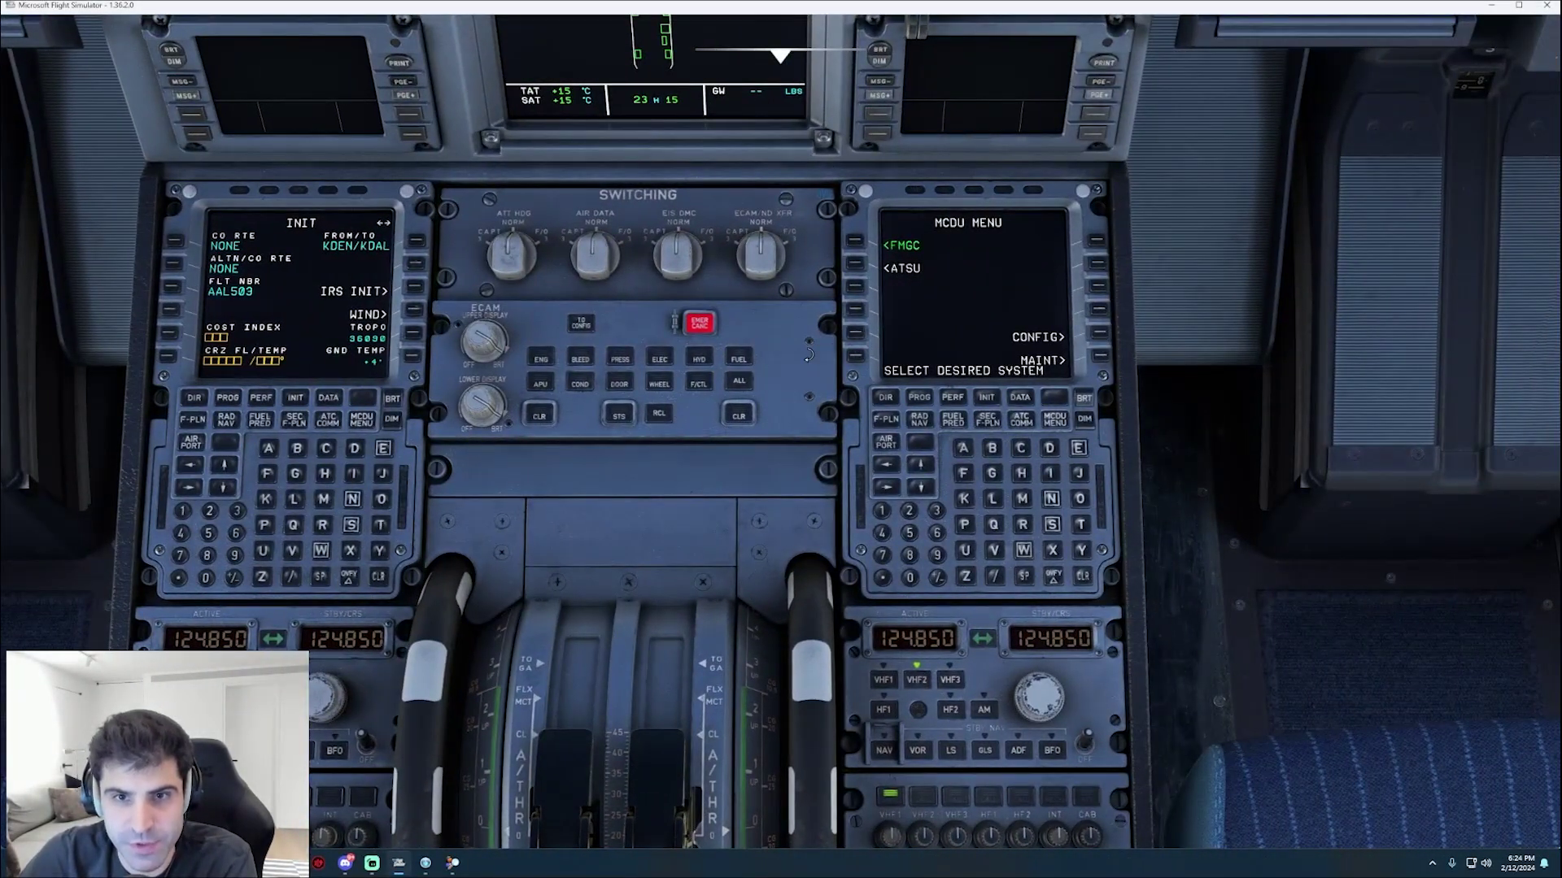
{"action": "left_click", "coordinate": [1098, 332]}
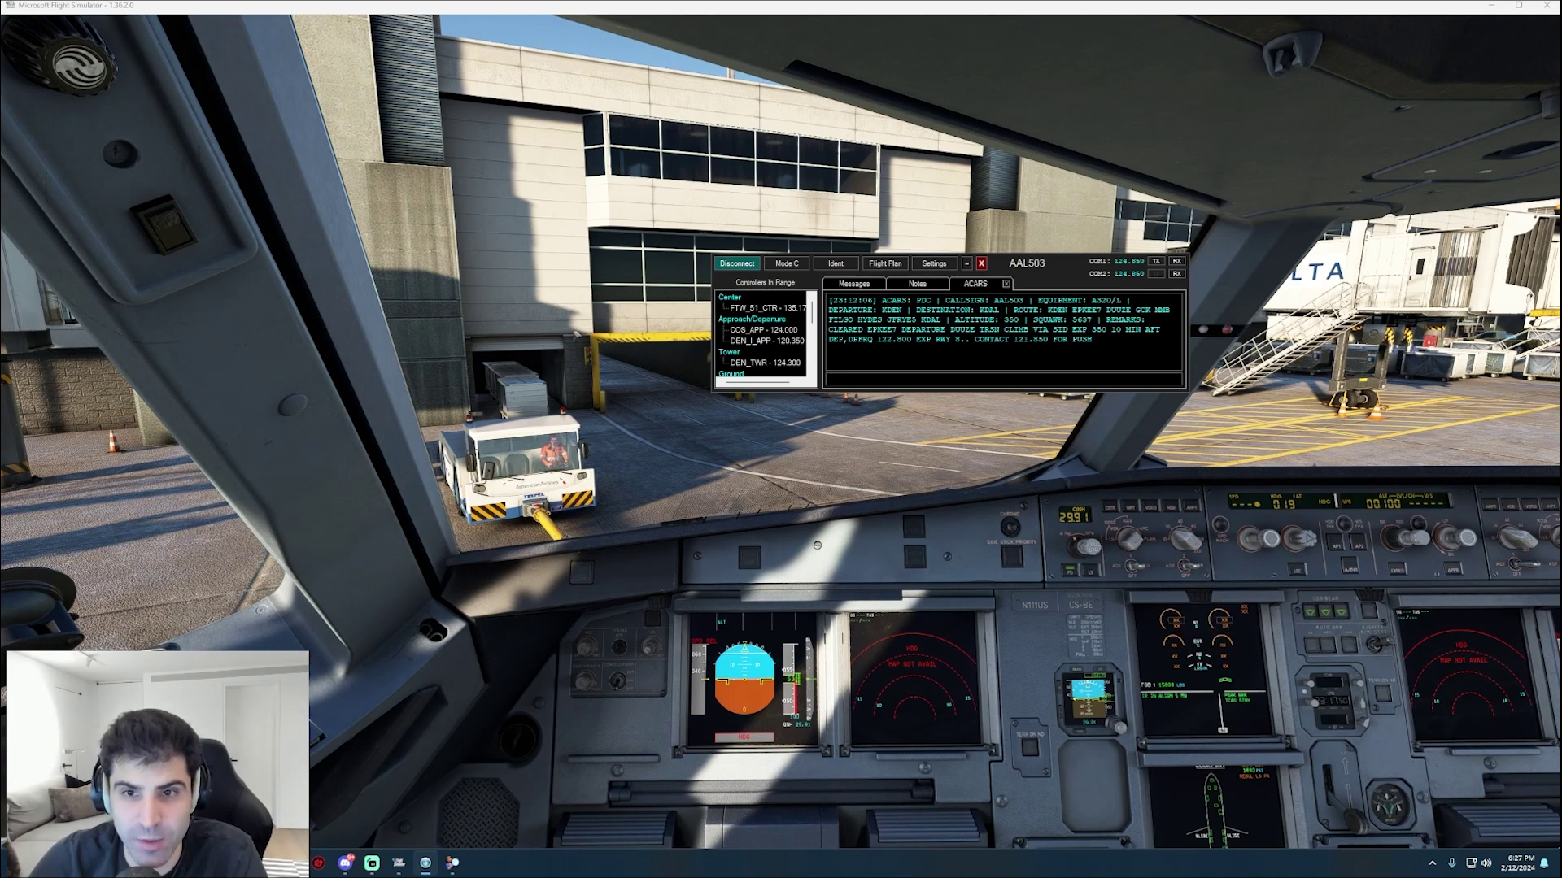
{"action": "left_click_drag", "start_coordinate": [1022, 266], "coordinate": [1044, 269]}
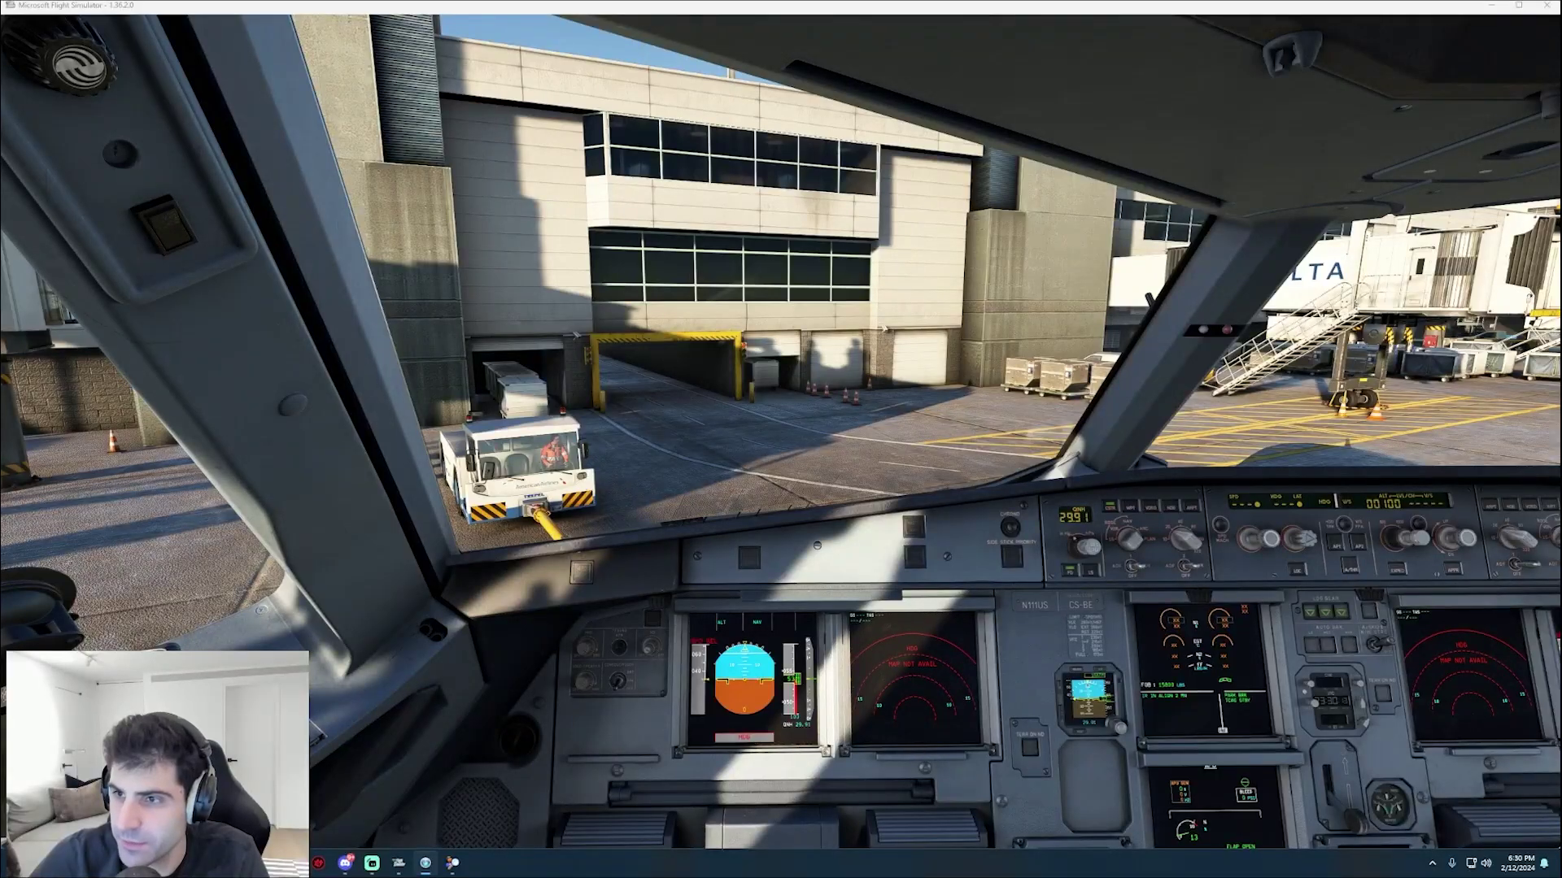
Bring vPilot back over the cockpit to read the Denver ATIS, information N
{"action": "key", "text": "alt+Tab"}
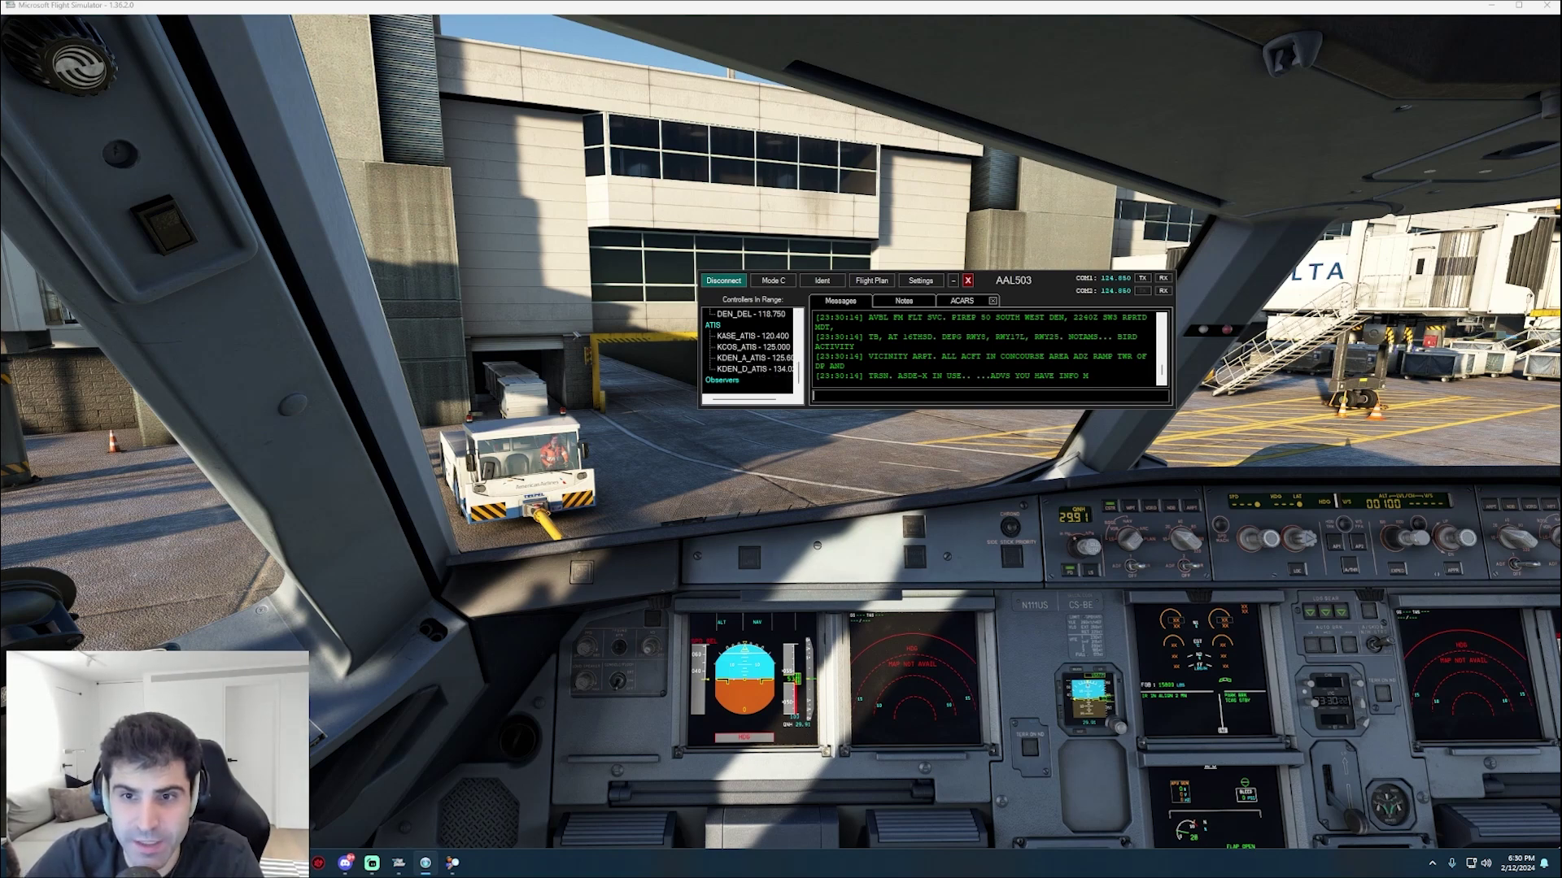
{"action": "scroll", "coordinate": [988, 350], "scroll_direction": "up", "scroll_amount": 2}
{"action": "scroll", "coordinate": [988, 350], "scroll_direction": "up", "scroll_amount": 2}
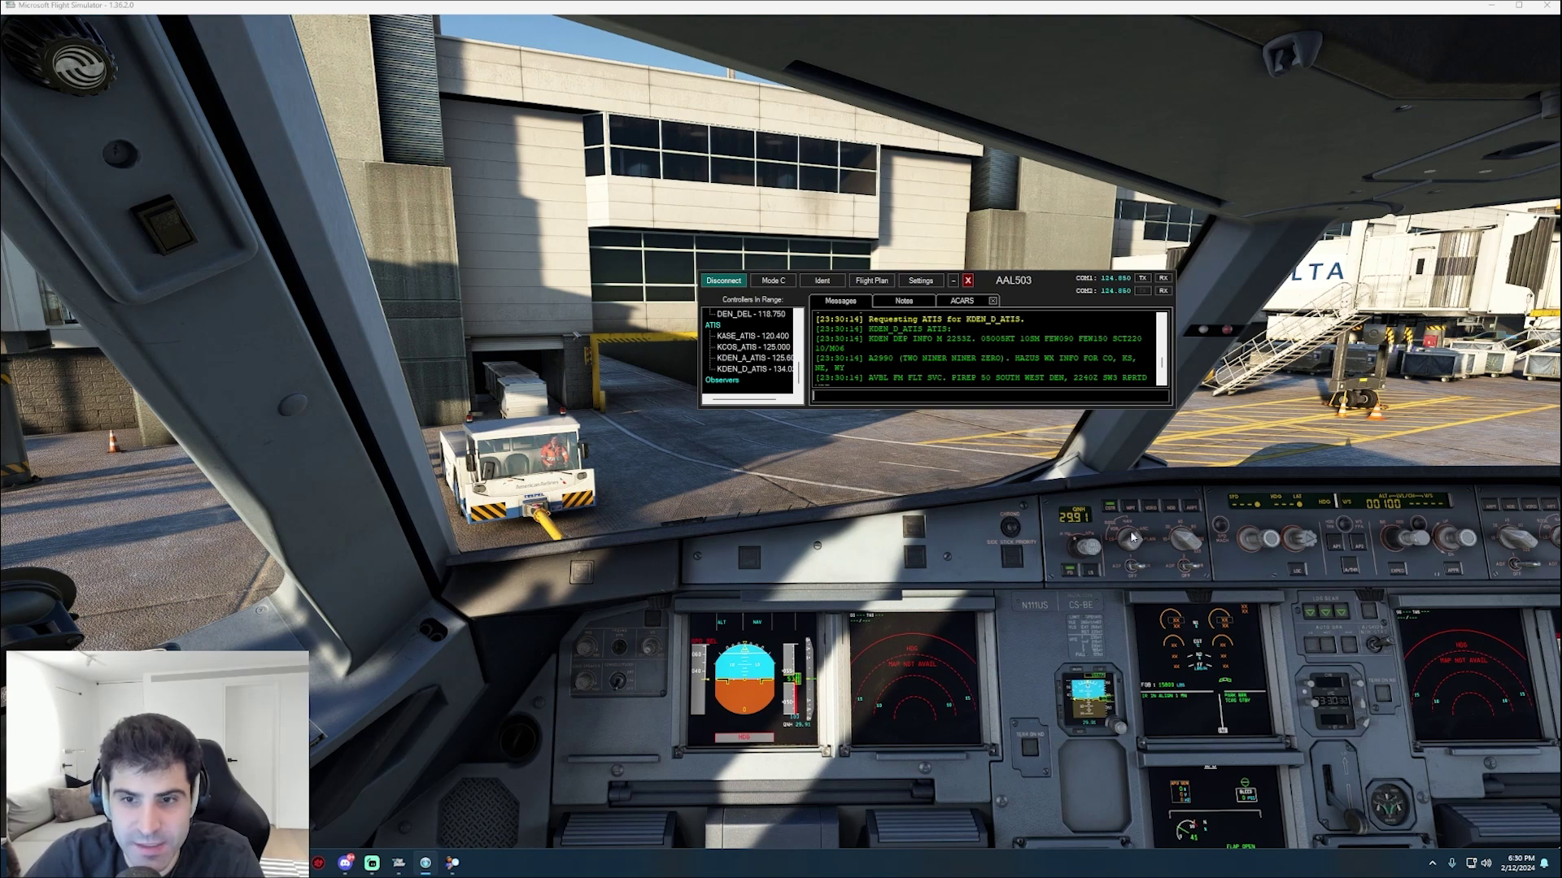
{"action": "scroll", "coordinate": [988, 350], "scroll_direction": "down", "scroll_amount": 2}
{"action": "scroll", "coordinate": [748, 350], "scroll_direction": "up", "scroll_amount": 2}
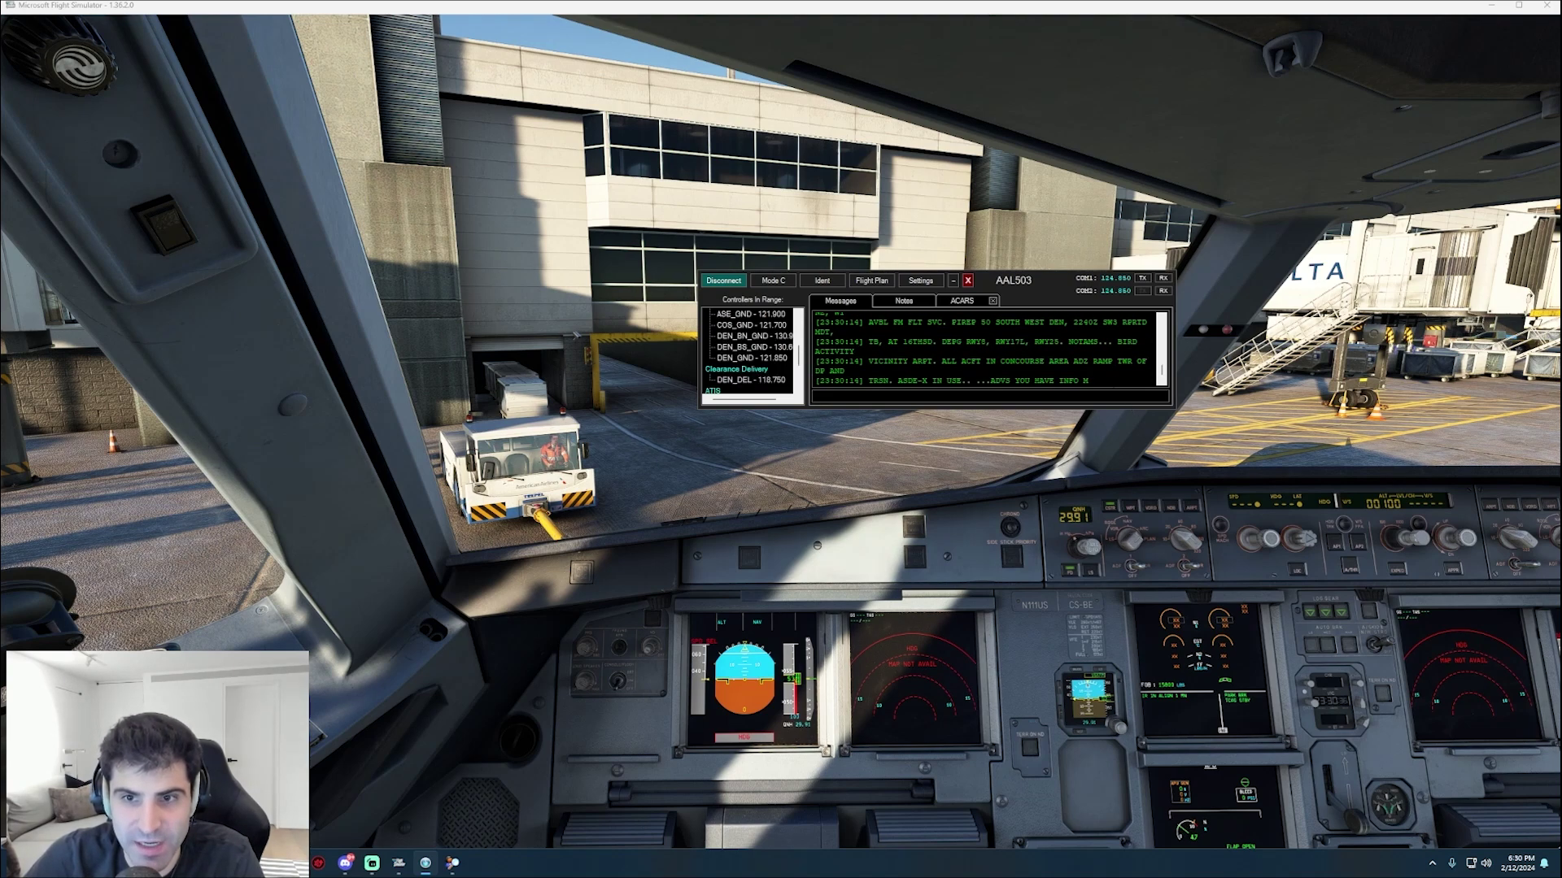